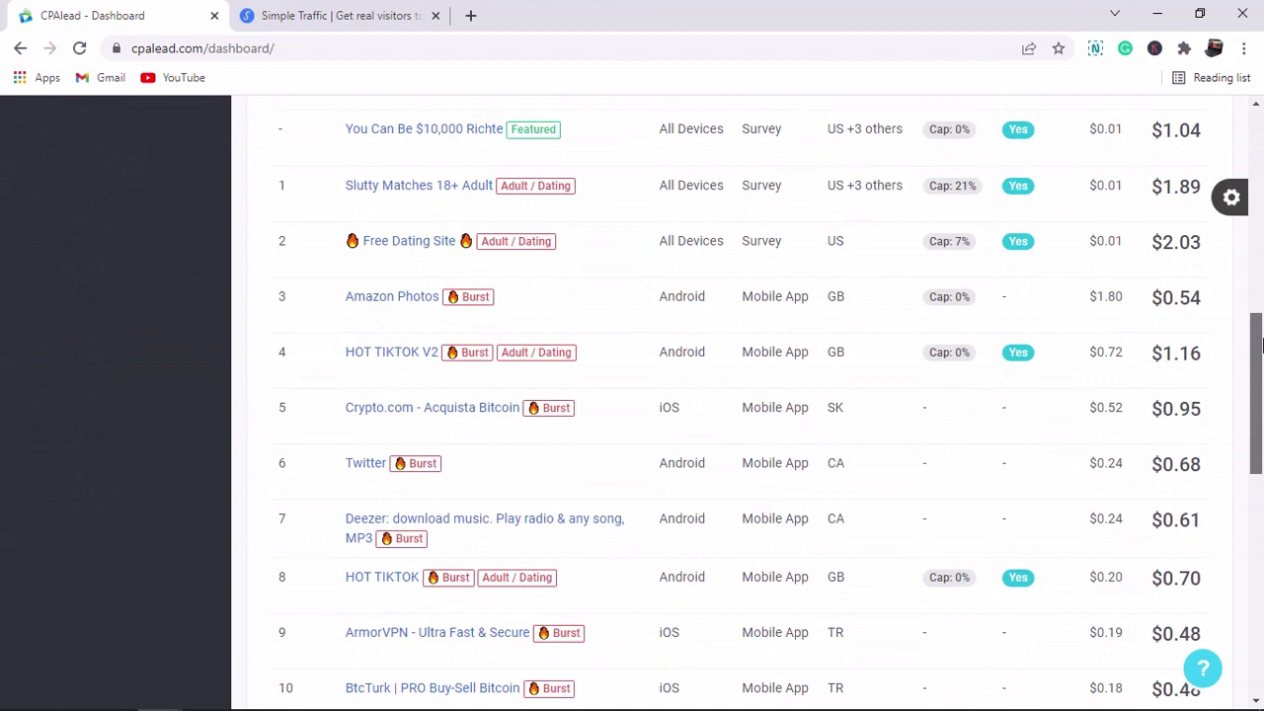
Step: Examine the all-countries offers table, comparing the offers' devices, types, countries, caps and payouts
left_click_drag(1260, 341, 1260, 325)
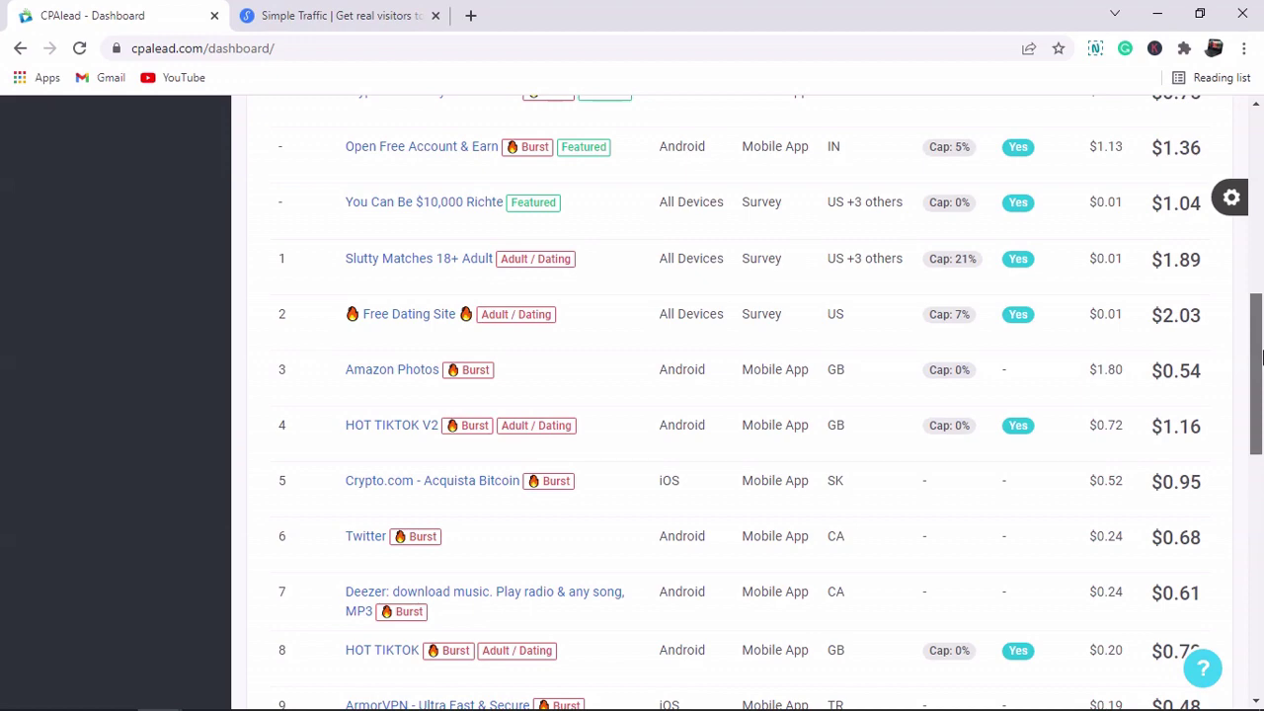
left_click_drag(1260, 360, 1262, 299)
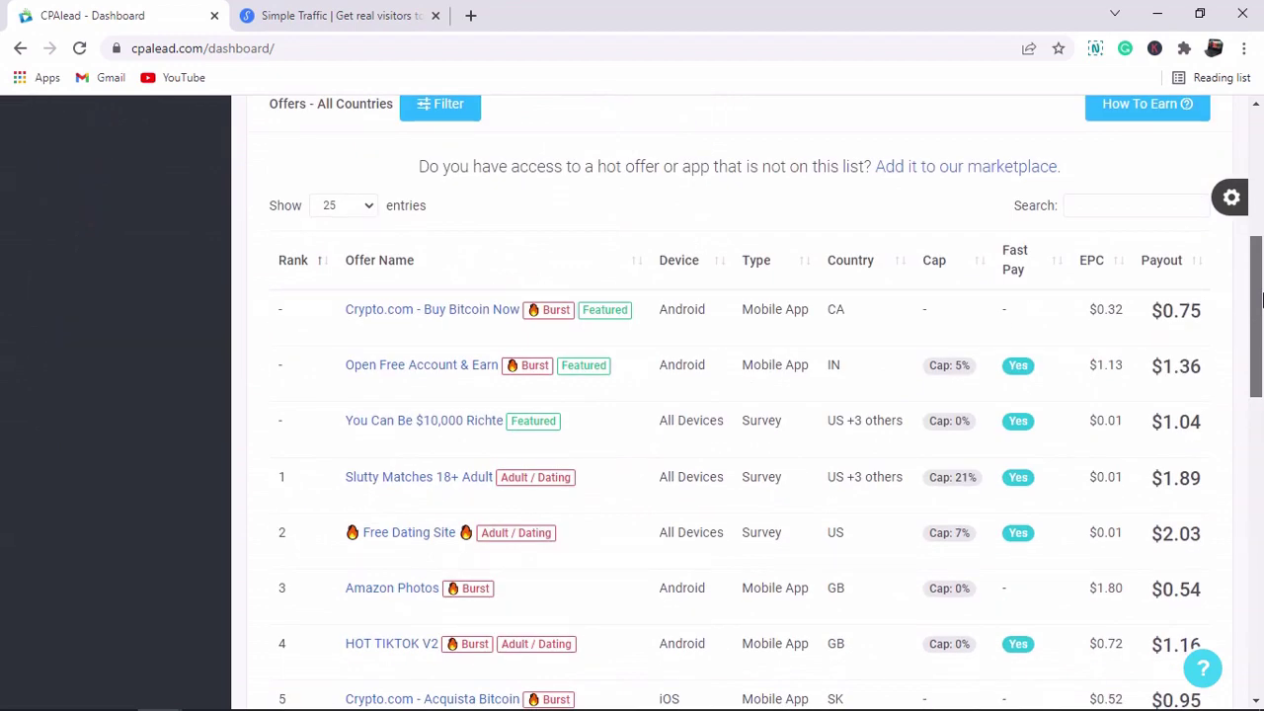
left_click_drag(1261, 299, 1261, 327)
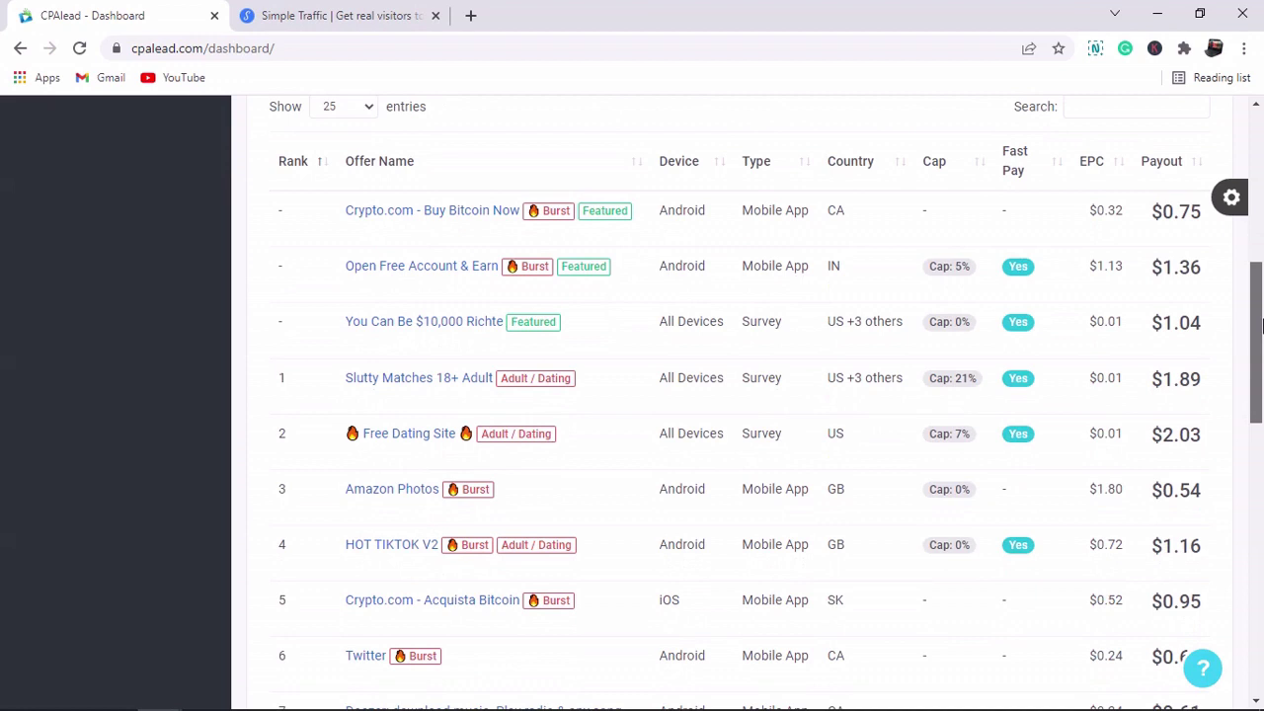
left_click_drag(1261, 327, 1260, 132)
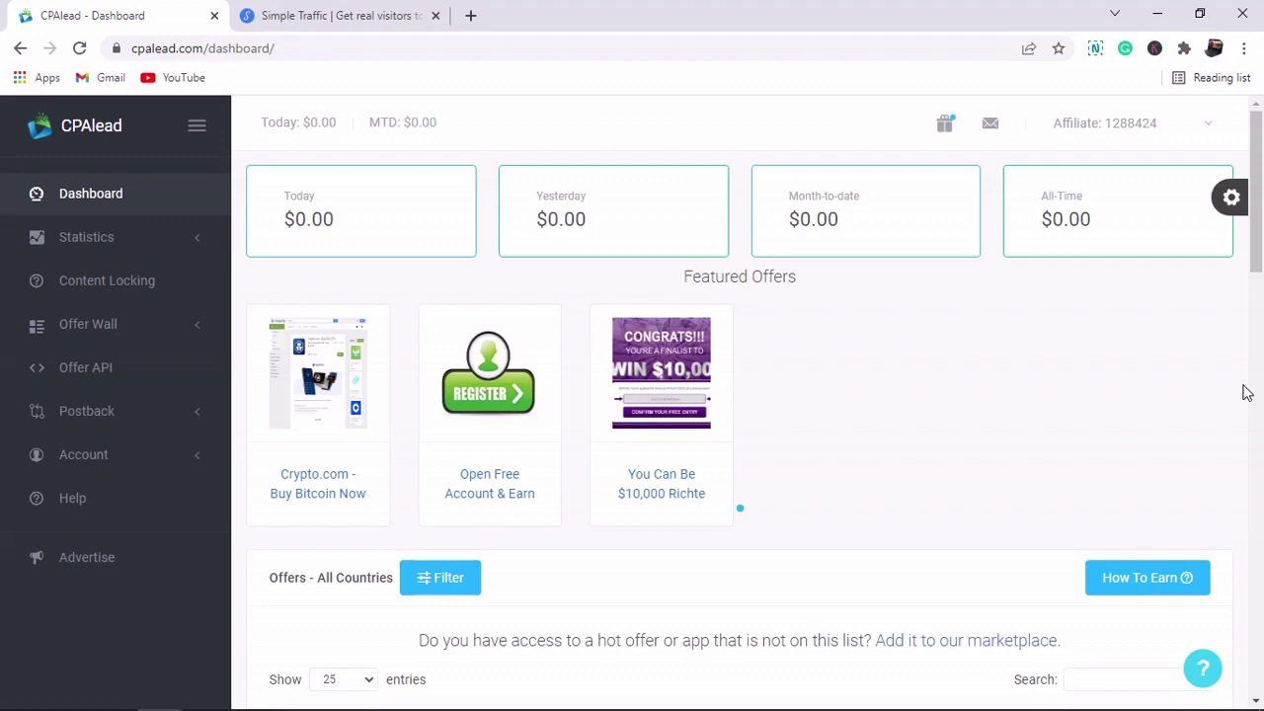
left_click(1250, 276)
scroll(1261, 361, "down", 1)
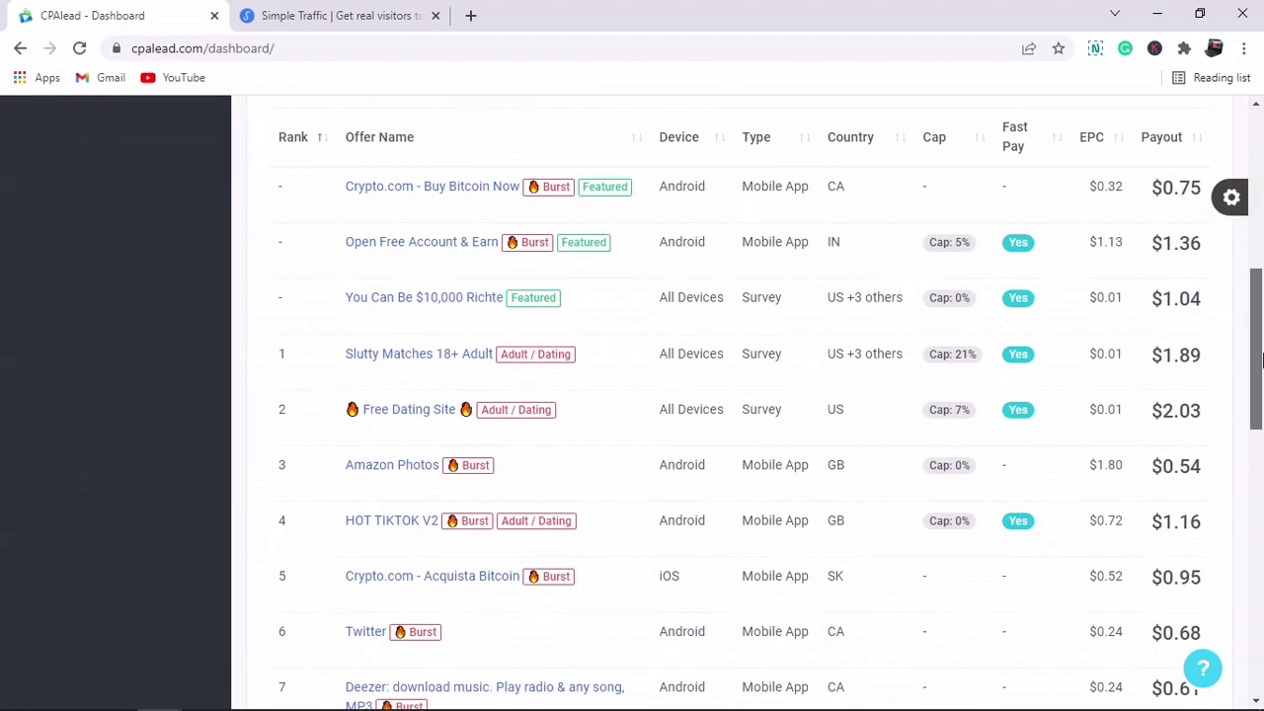
left_click_drag(1261, 360, 1261, 395)
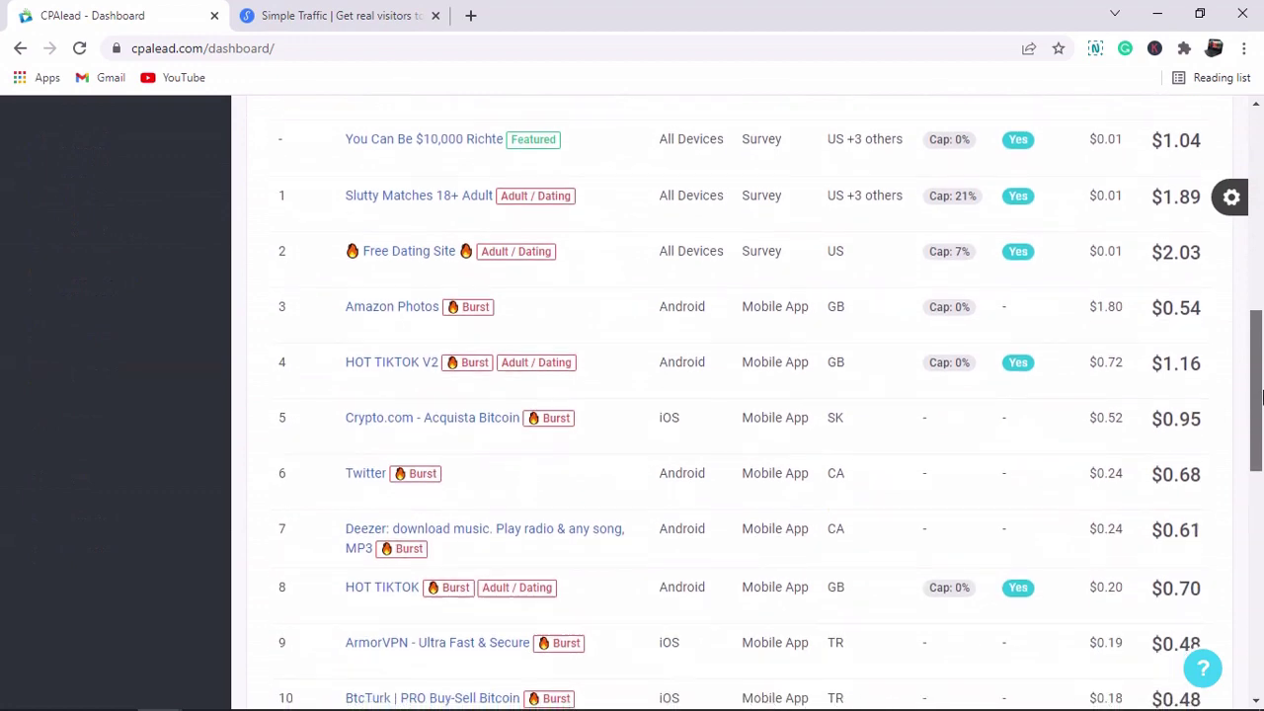
left_click_drag(1261, 395, 1258, 190)
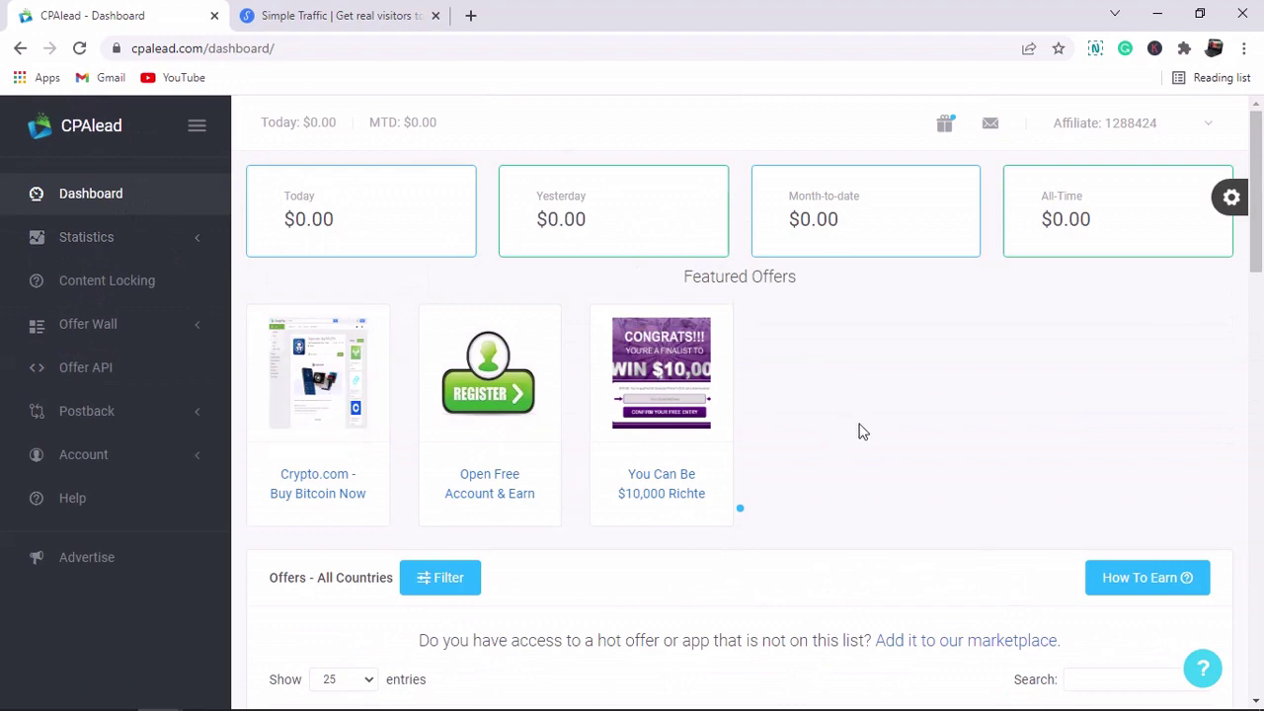
left_click_drag(1260, 181, 1261, 407)
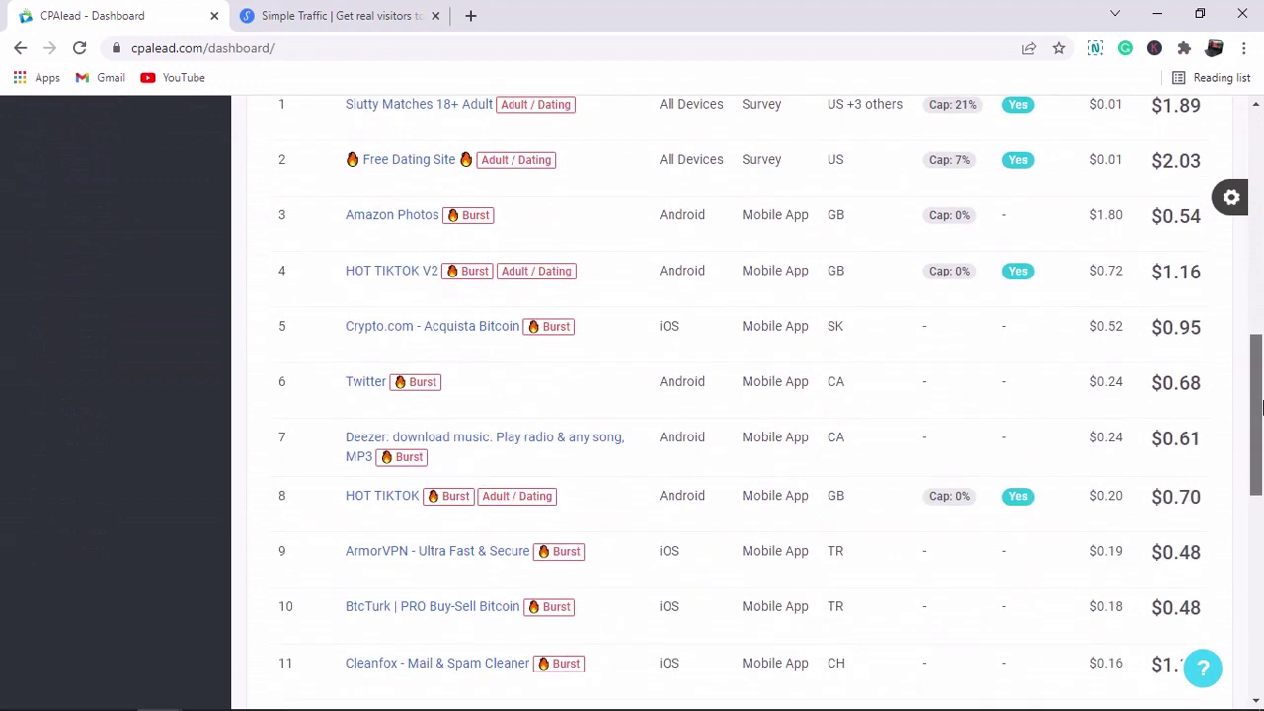
left_click_drag(1261, 407, 1261, 511)
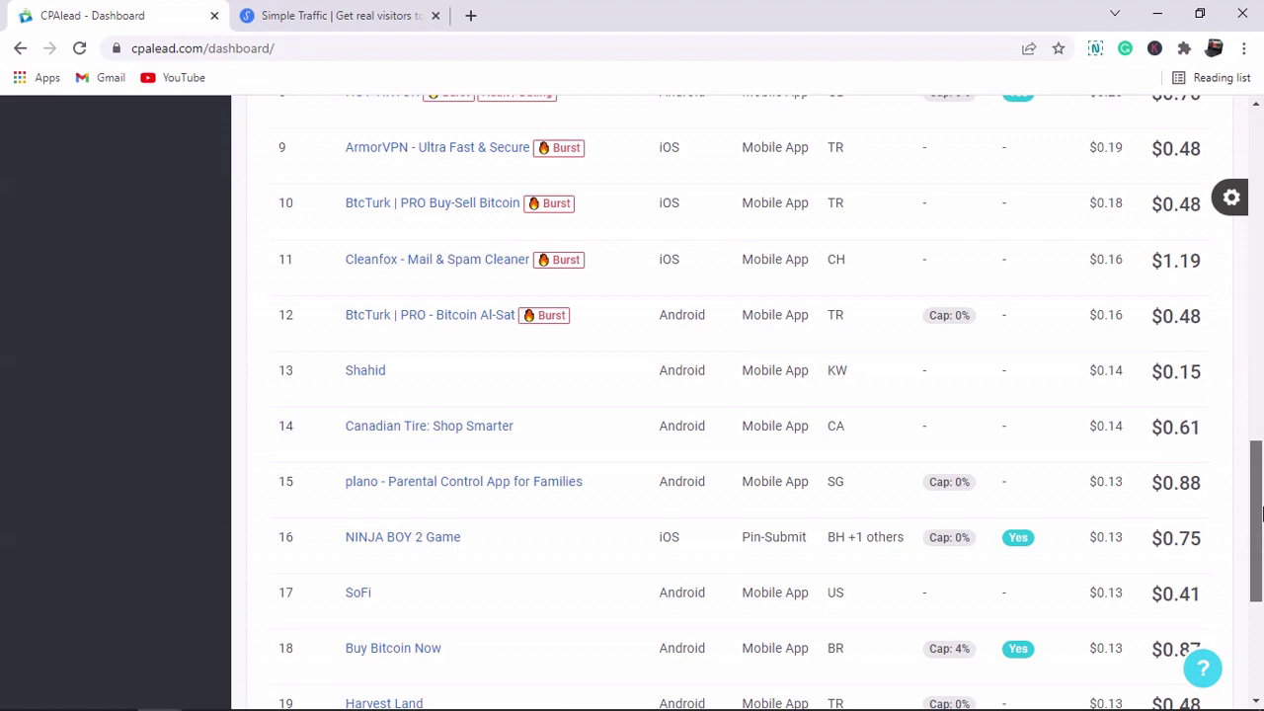
left_click_drag(1261, 512, 1256, 309)
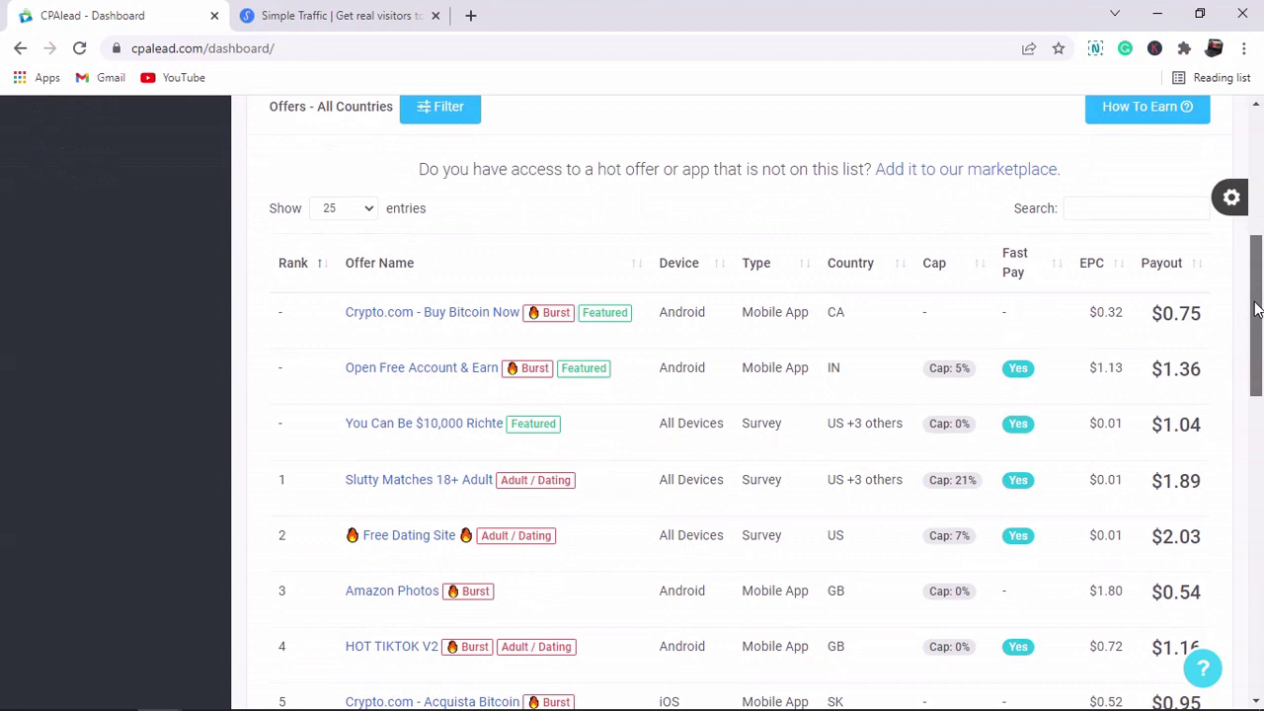
left_click_drag(1256, 309, 1259, 362)
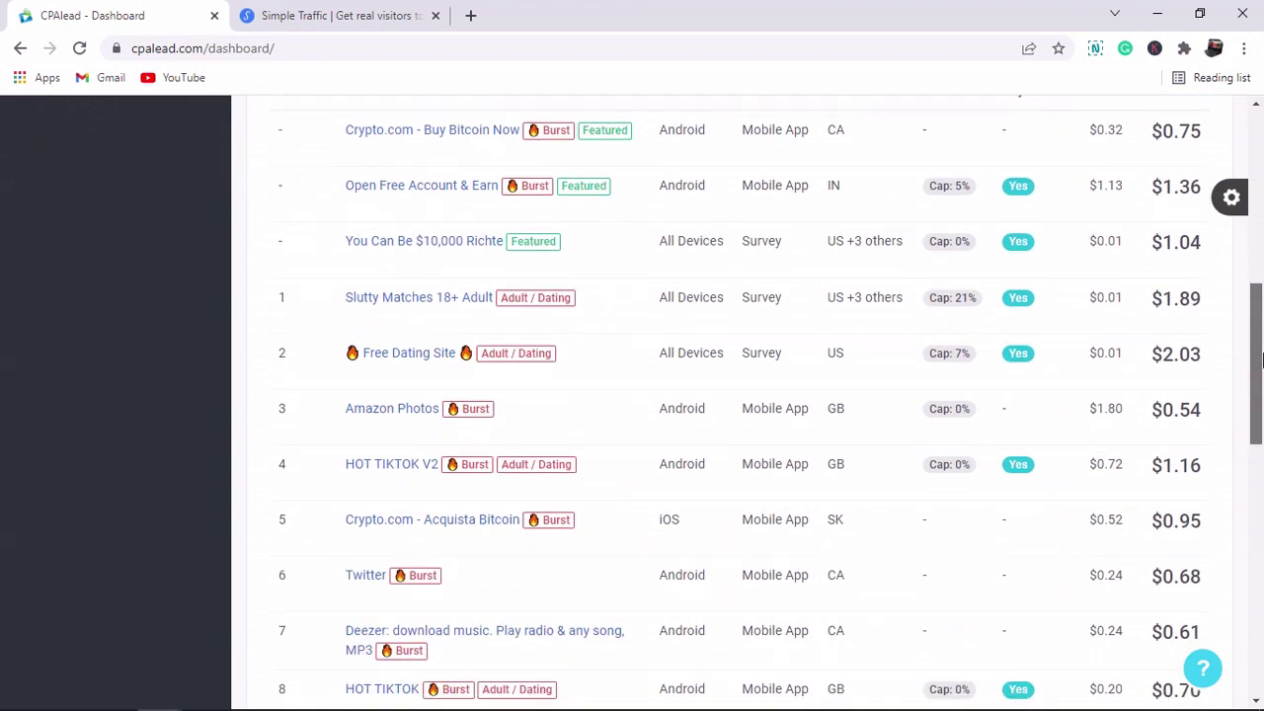
left_click_drag(1261, 362, 1261, 578)
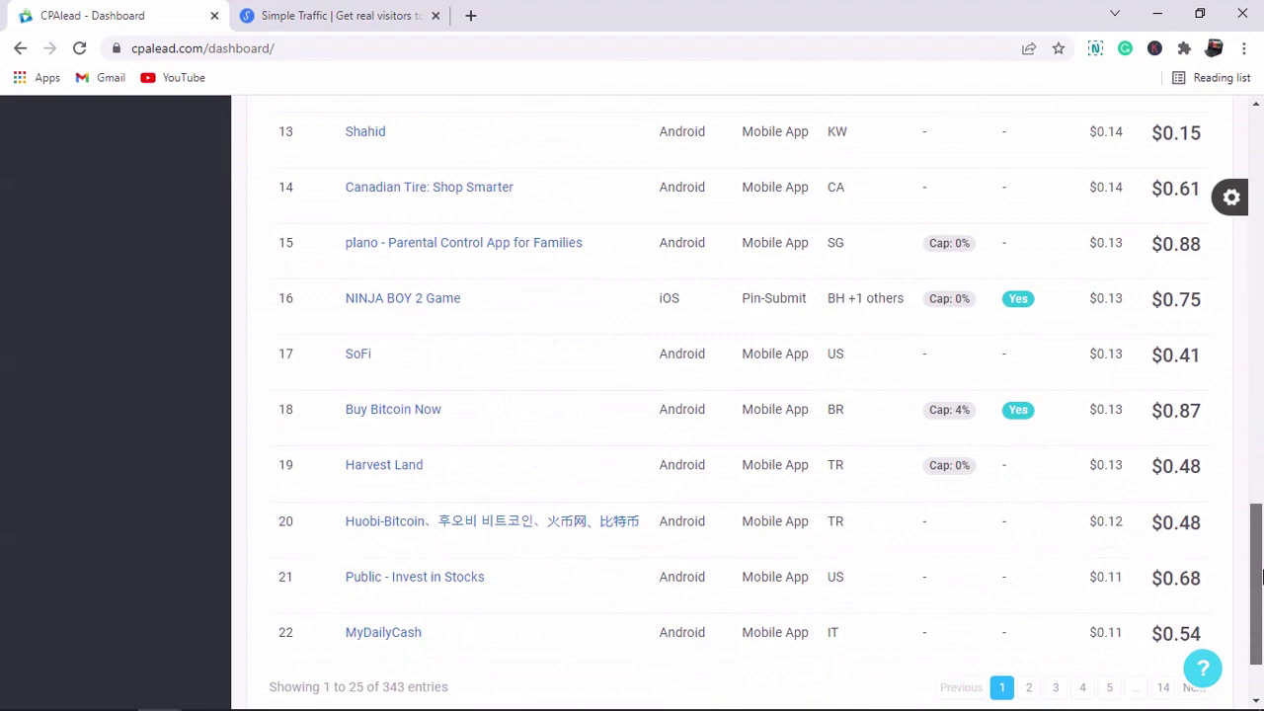
left_click_drag(1261, 578, 1261, 667)
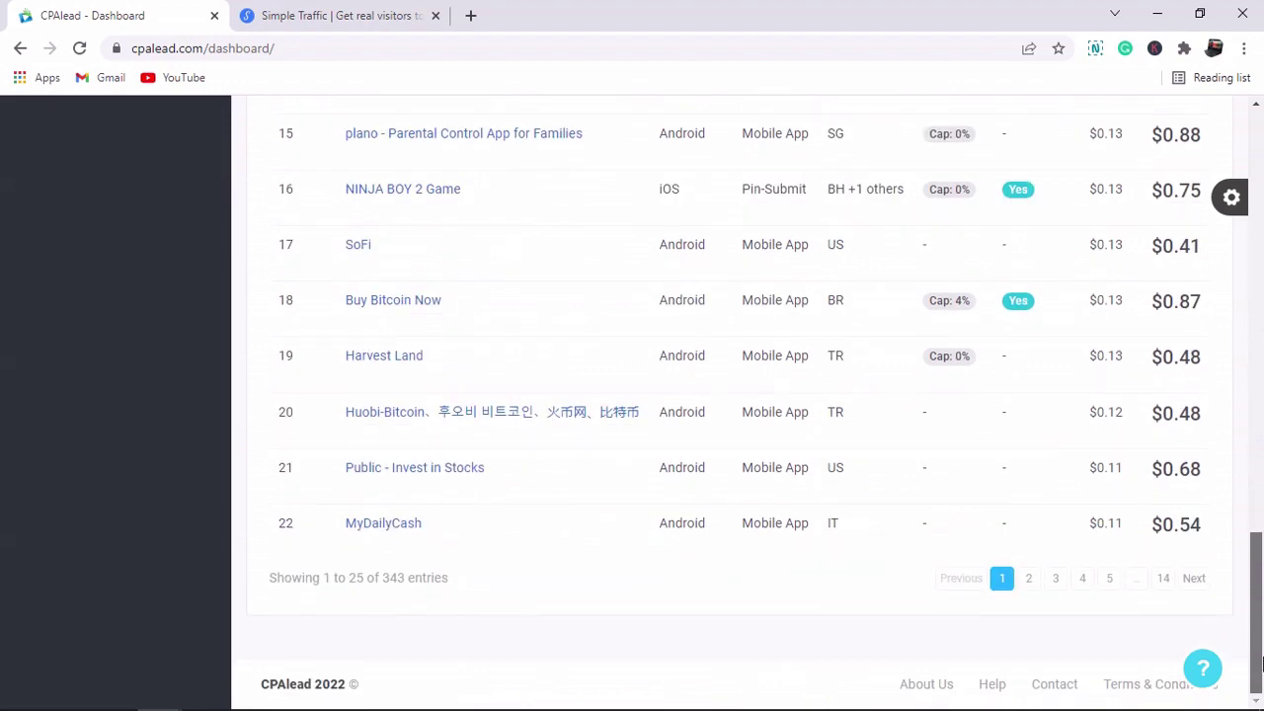
left_click_drag(1261, 666, 1261, 329)
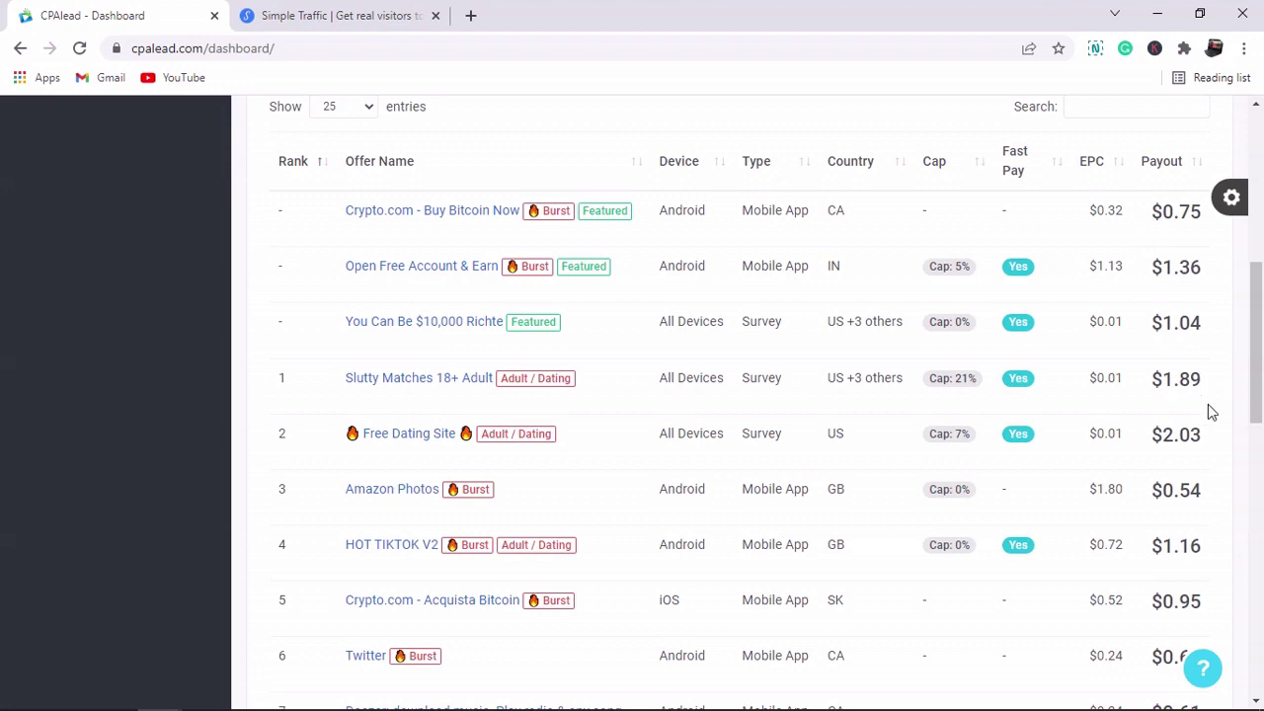
left_click_drag(1261, 310, 1261, 362)
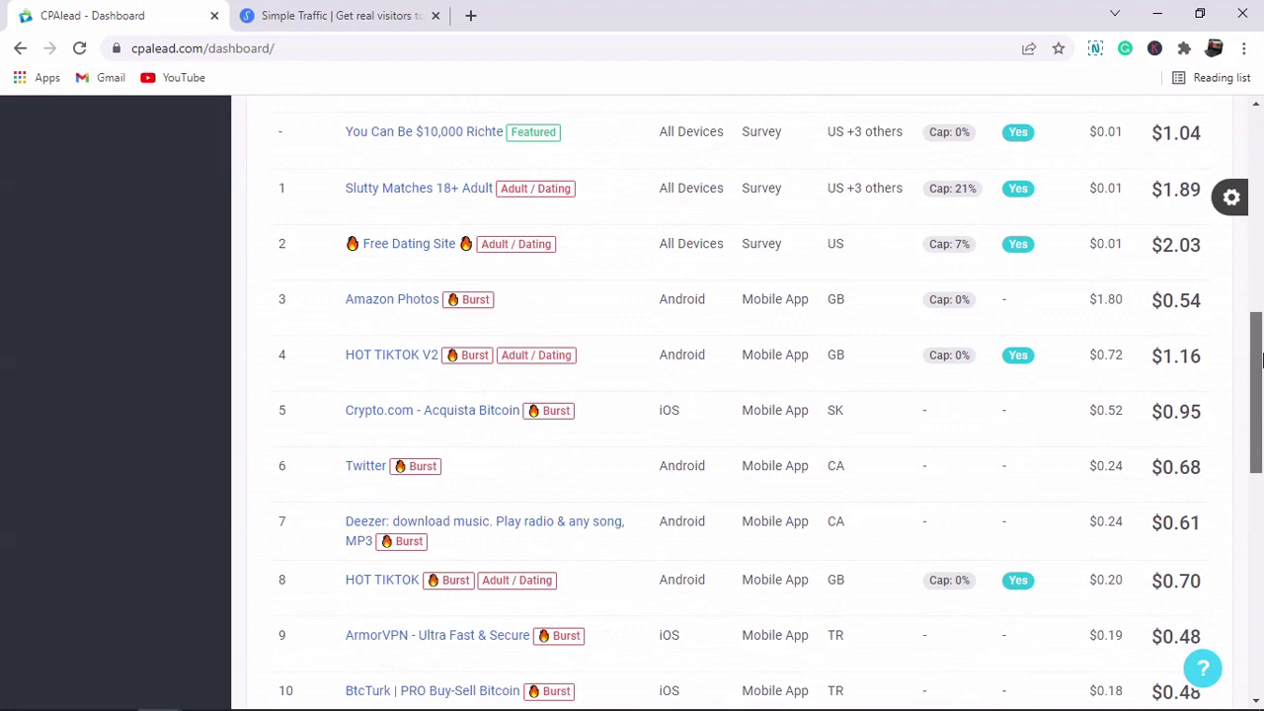
Step: Filter the offers list by the country Ghana
left_click_drag(1261, 362, 1232, 217)
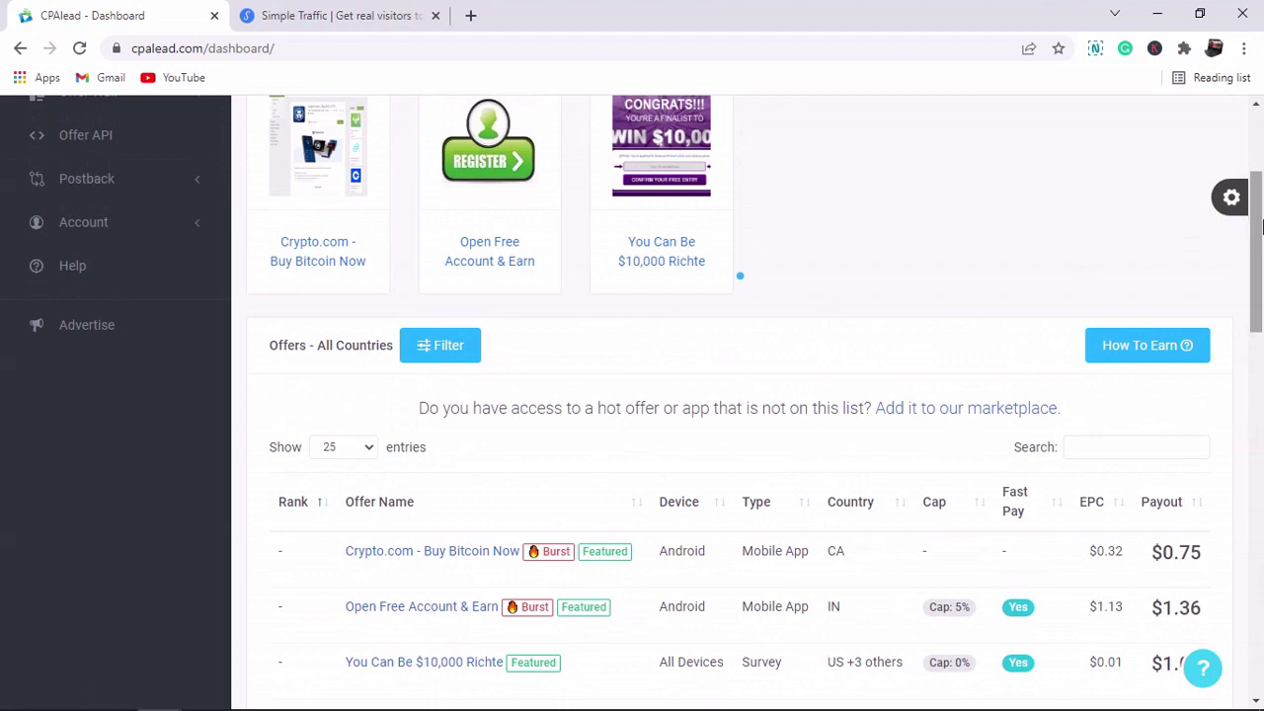
left_click(447, 345)
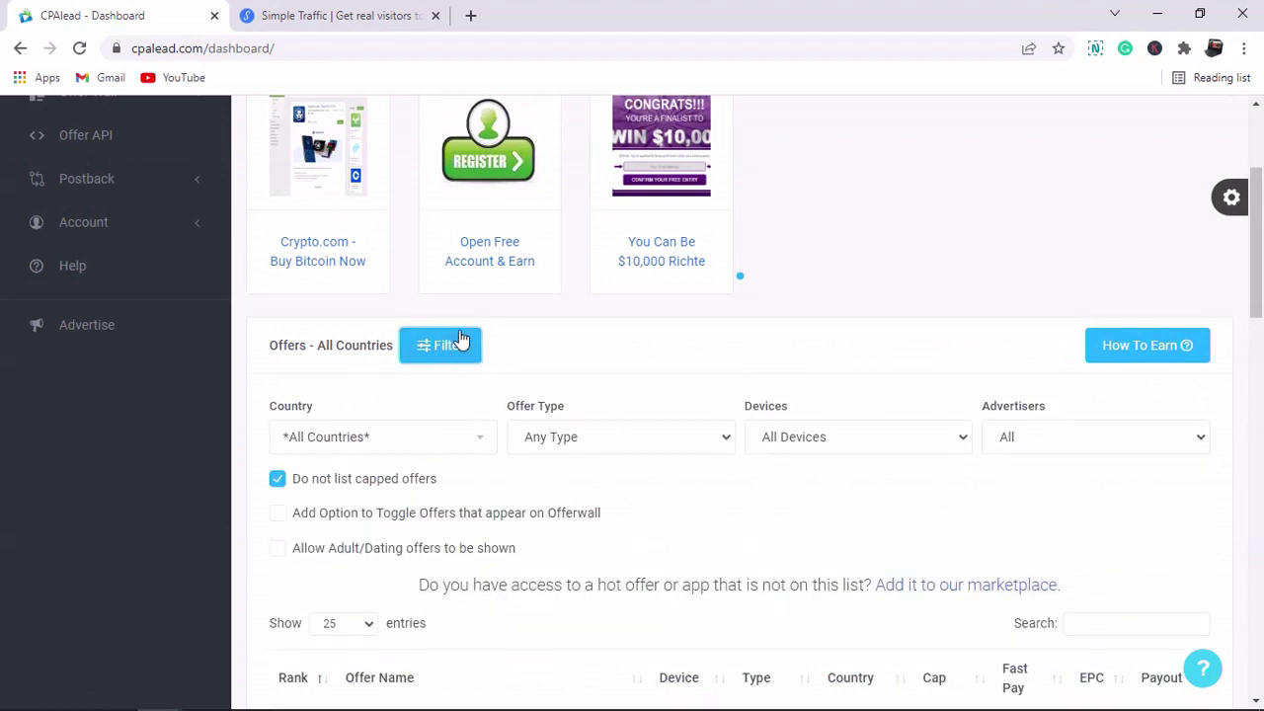
left_click(474, 454)
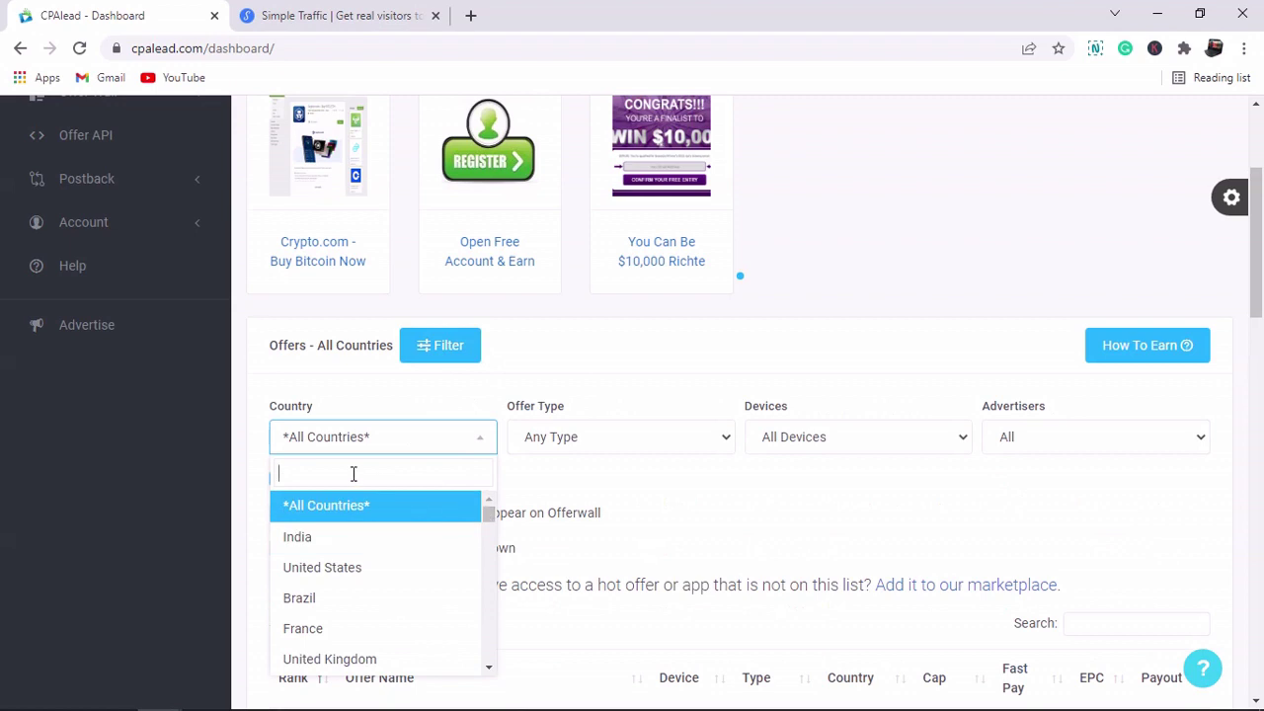
type("gha")
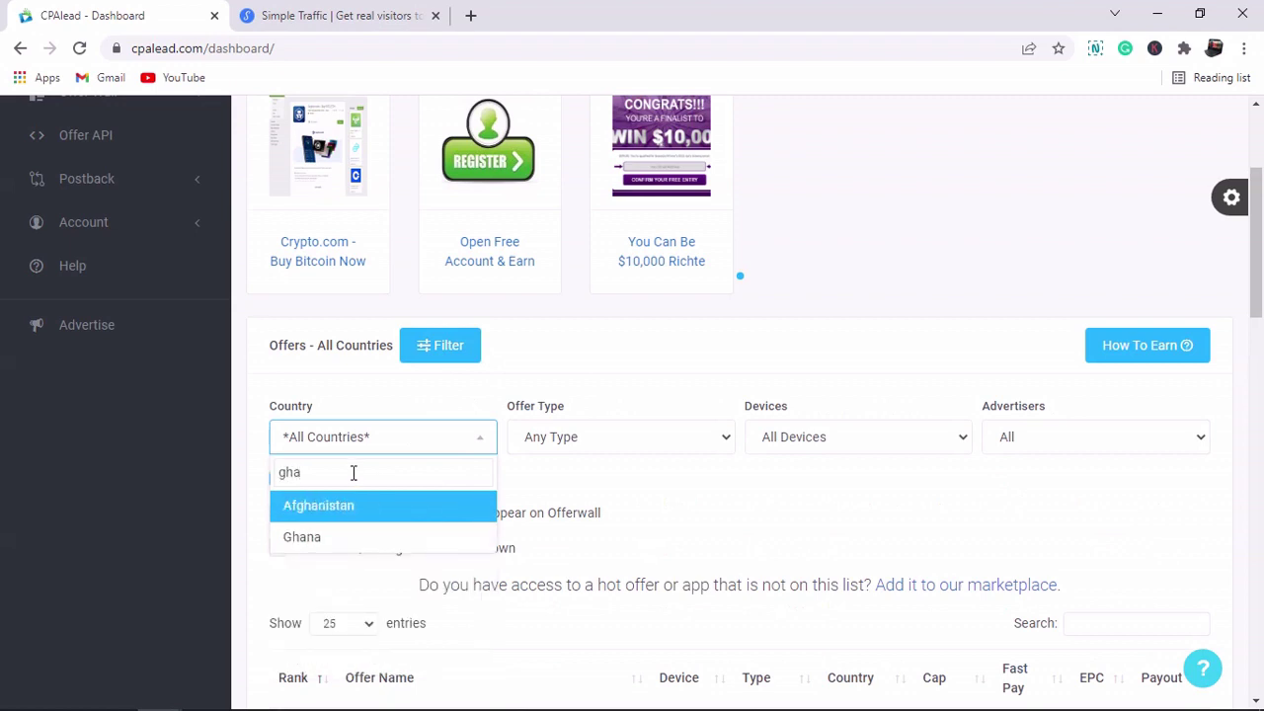
left_click(329, 536)
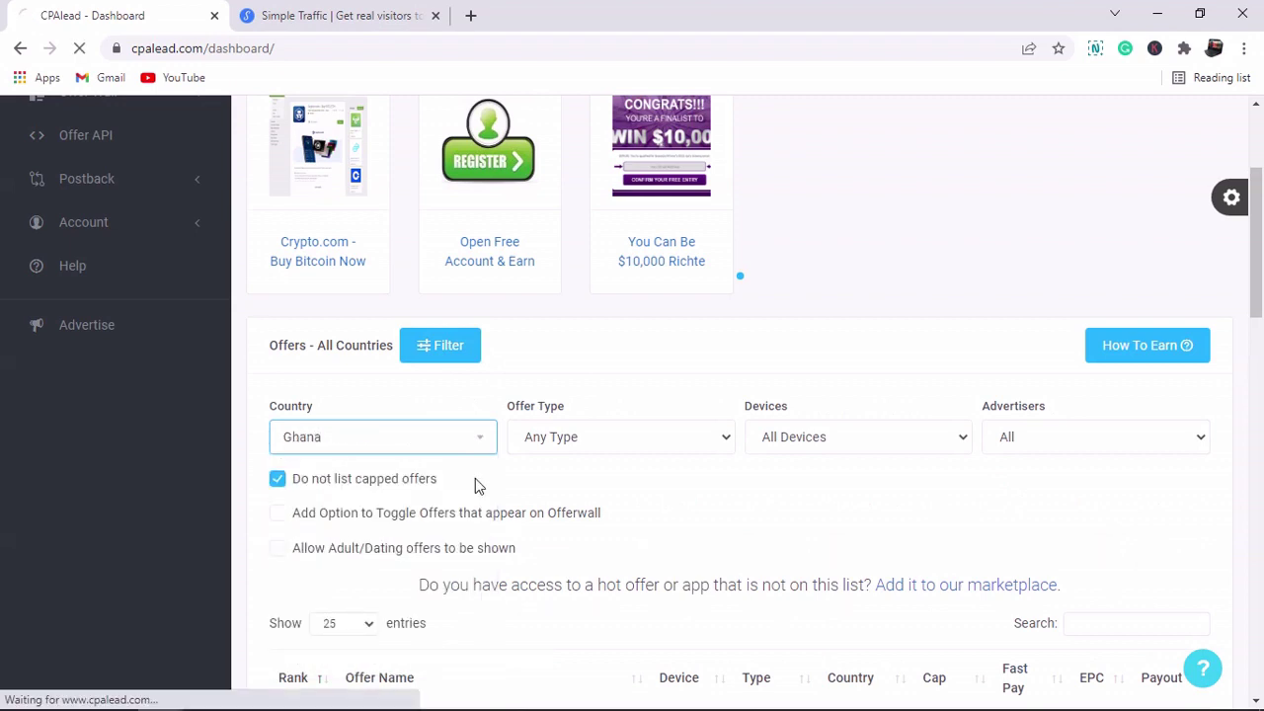
Step: View the available choices of the offer type and device filters
left_click(549, 443)
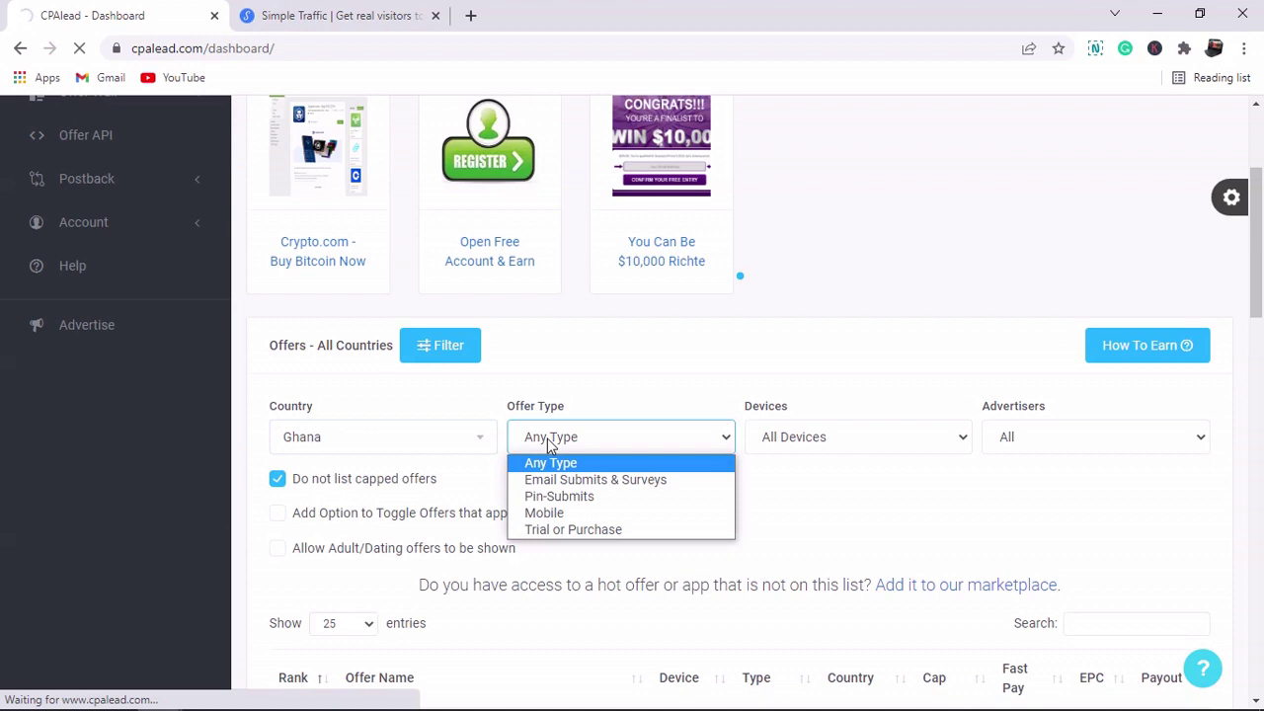
left_click(549, 443)
left_click(854, 444)
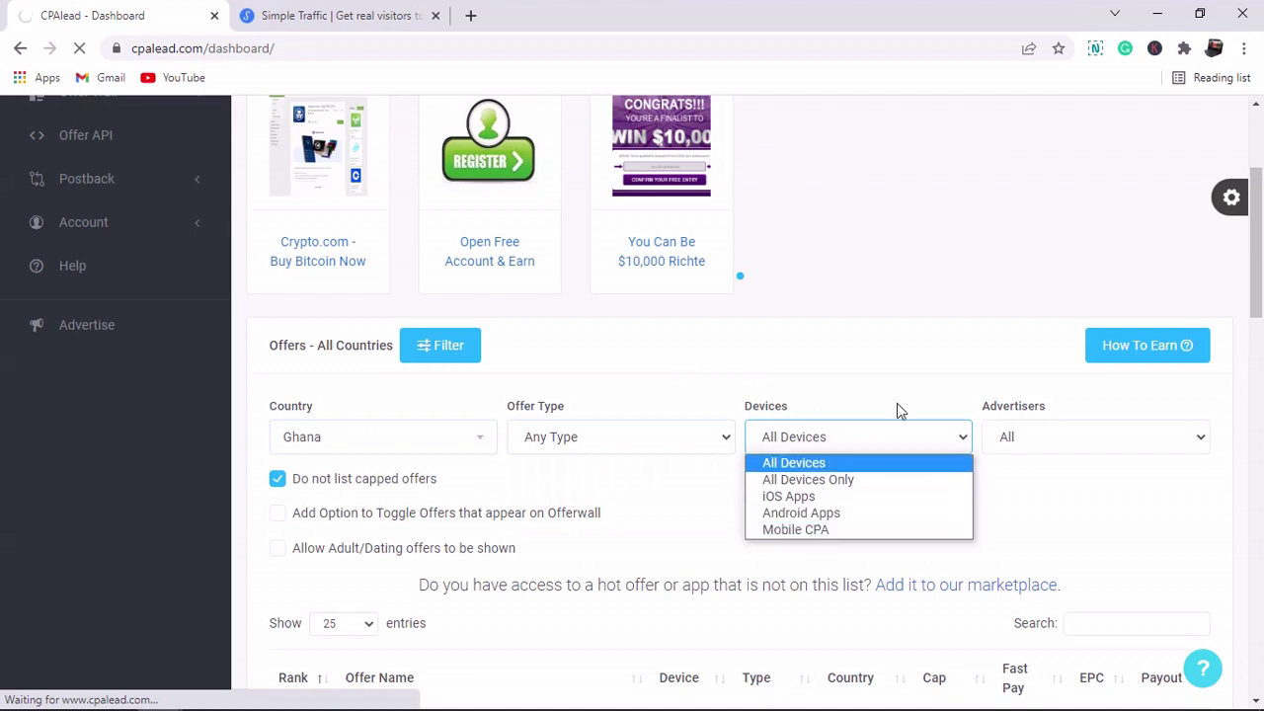
left_click(1106, 390)
mouse_move(1259, 282)
left_mouse_down()
mouse_move(1259, 347)
mouse_move(1258, 296)
left_mouse_up()
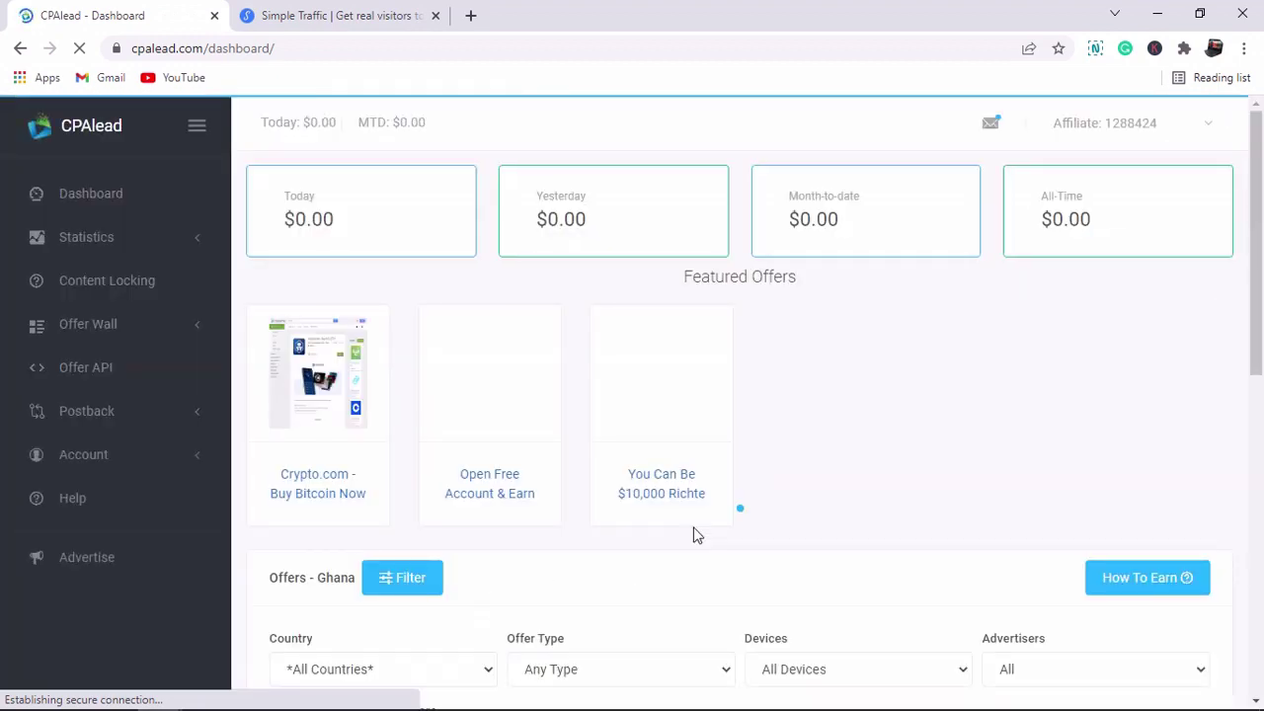
Step: Review the offers listed for Ghana, open the Free Dating Site offer and copy its affiliate link
left_click_drag(1262, 312, 1262, 609)
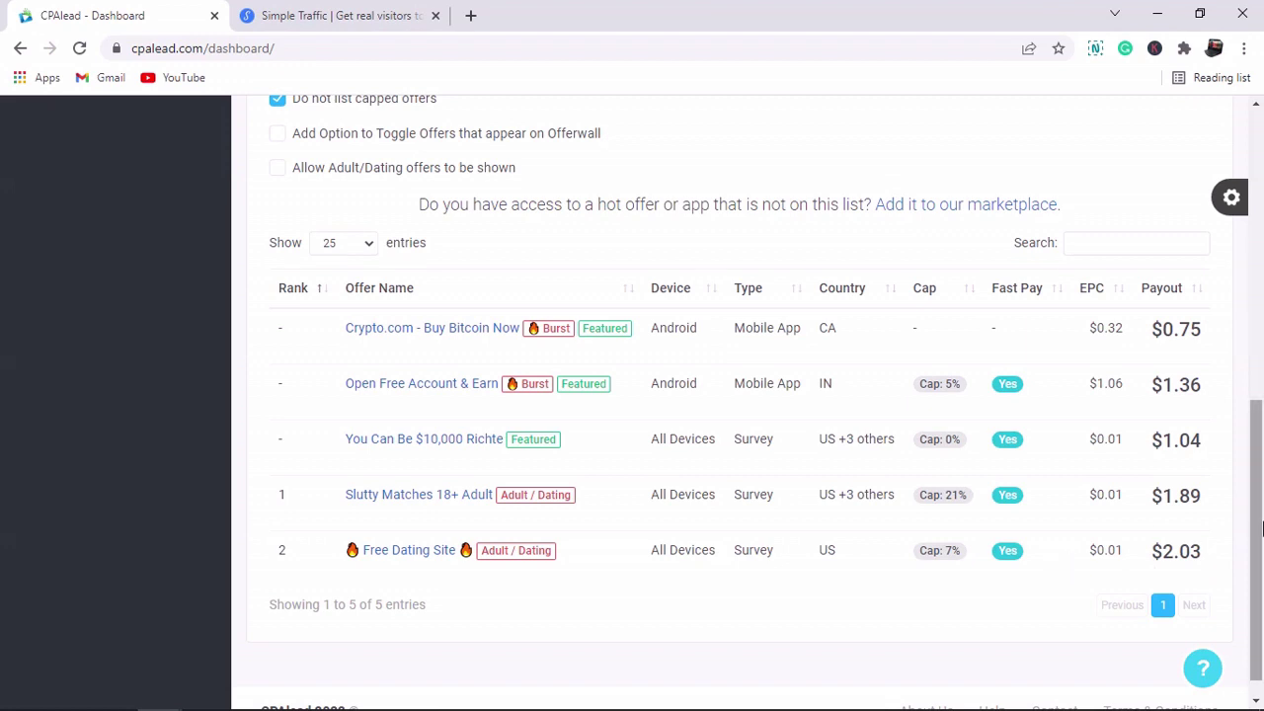
mouse_move(1261, 526)
left_mouse_down()
mouse_move(1262, 368)
mouse_move(1262, 534)
left_mouse_up()
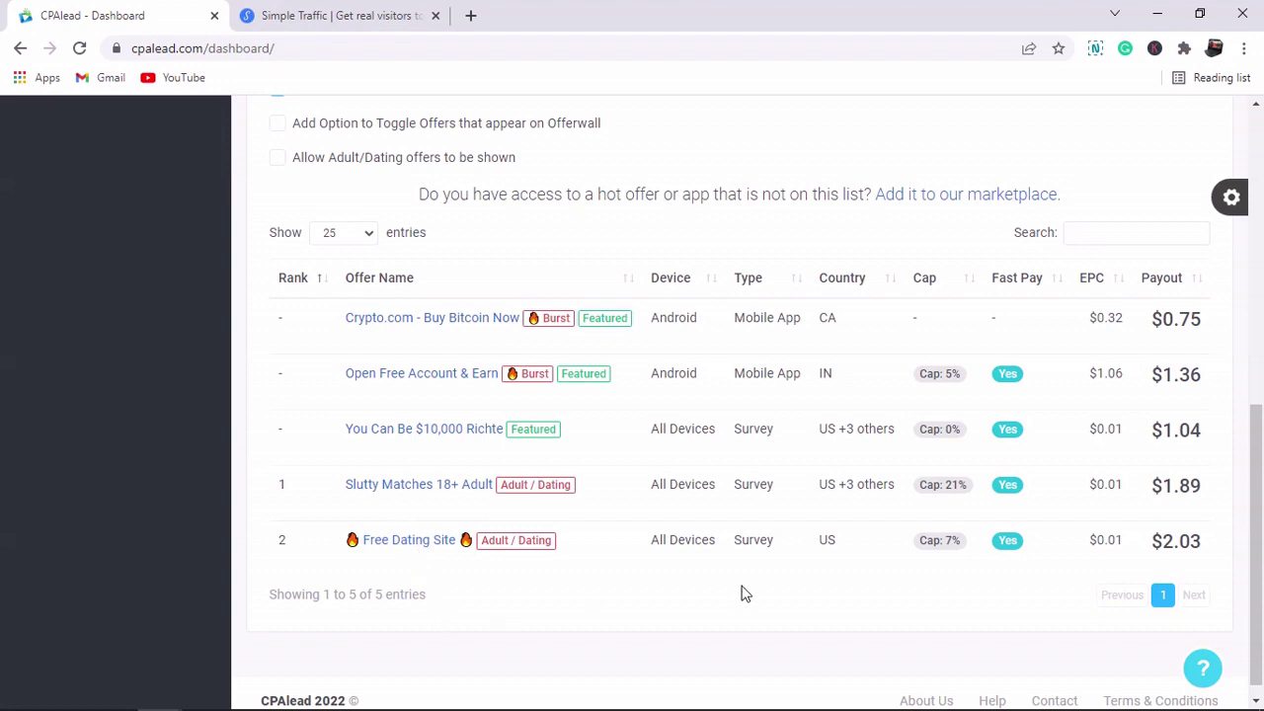
left_click_drag(1258, 454, 1249, 244)
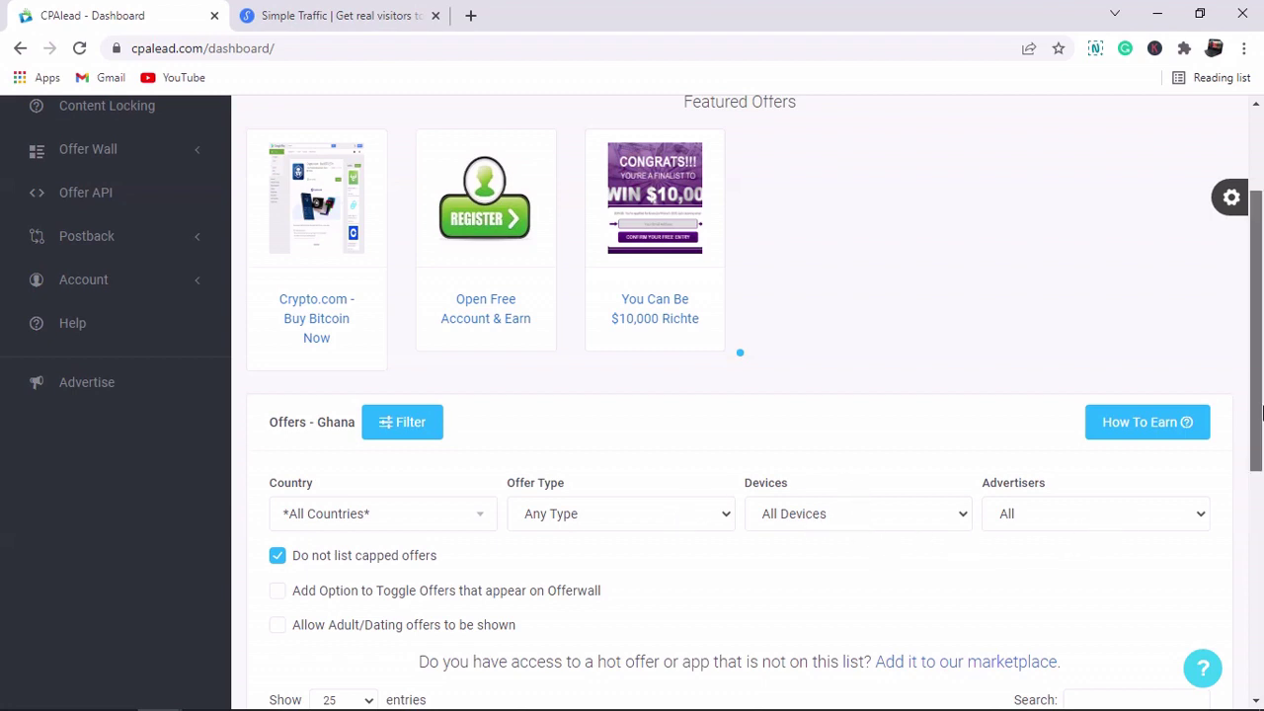
left_click_drag(1260, 414, 1250, 450)
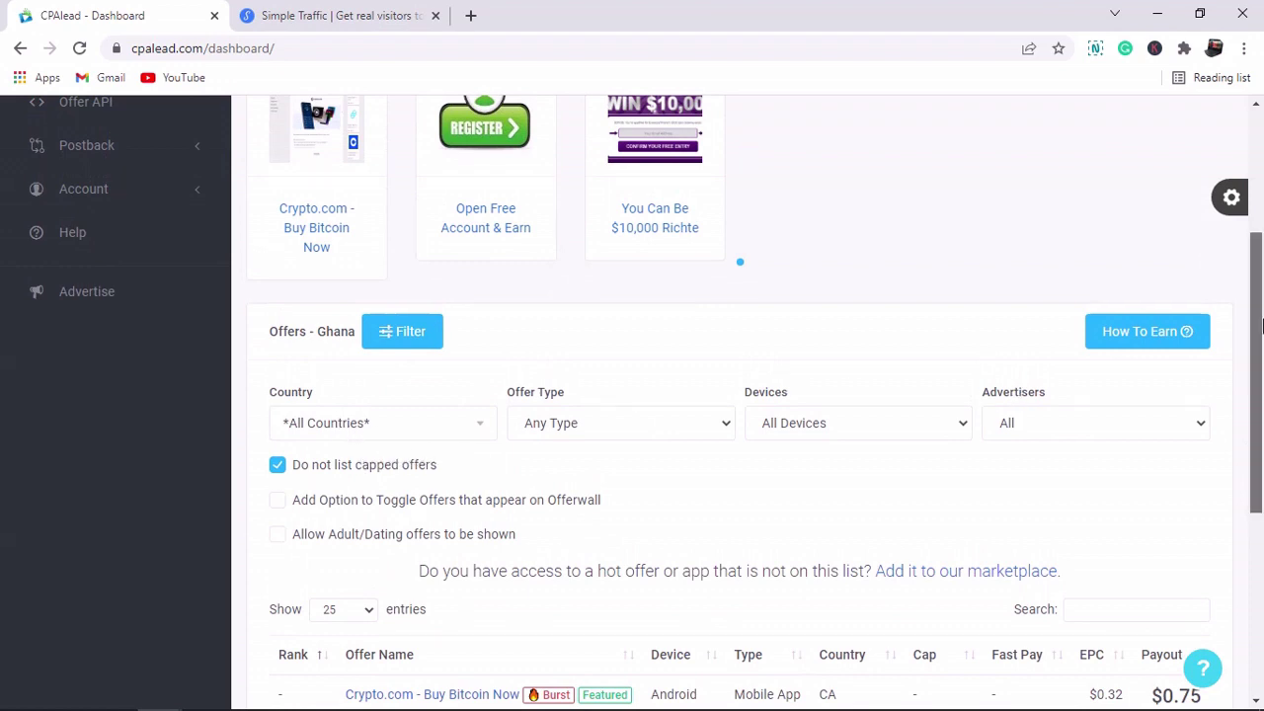
left_click_drag(1261, 326, 1261, 514)
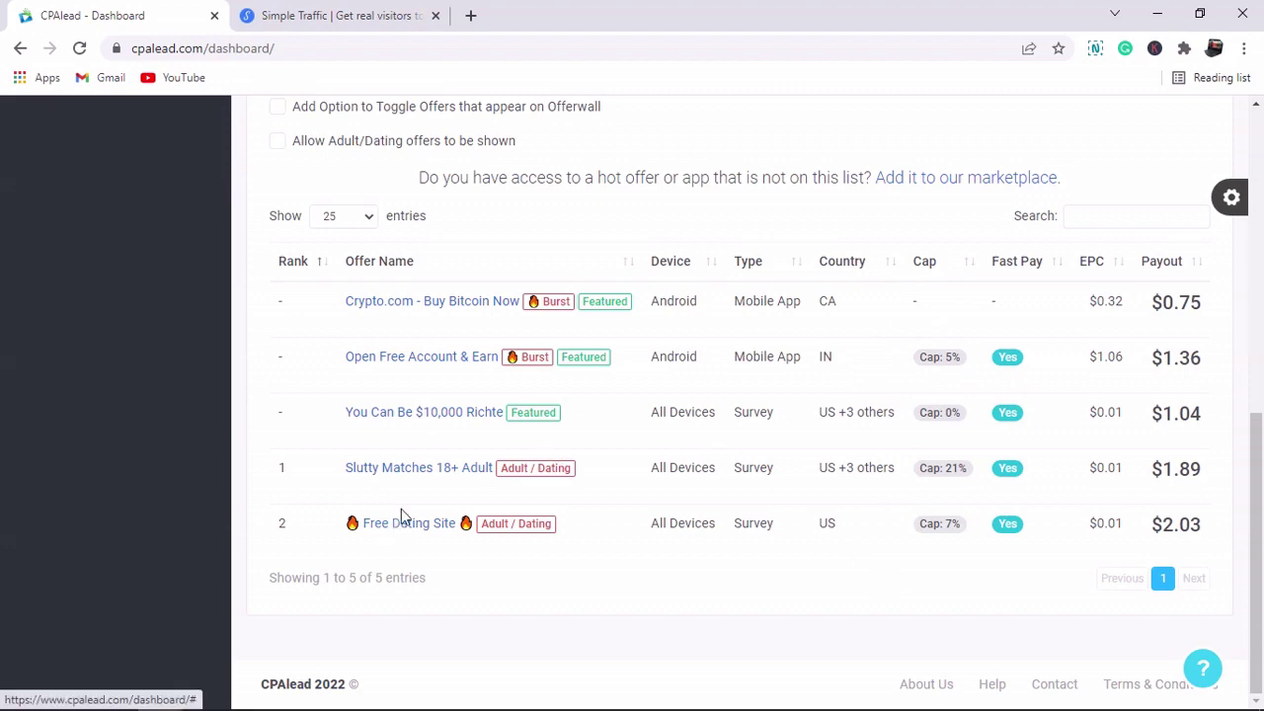
left_click(441, 524)
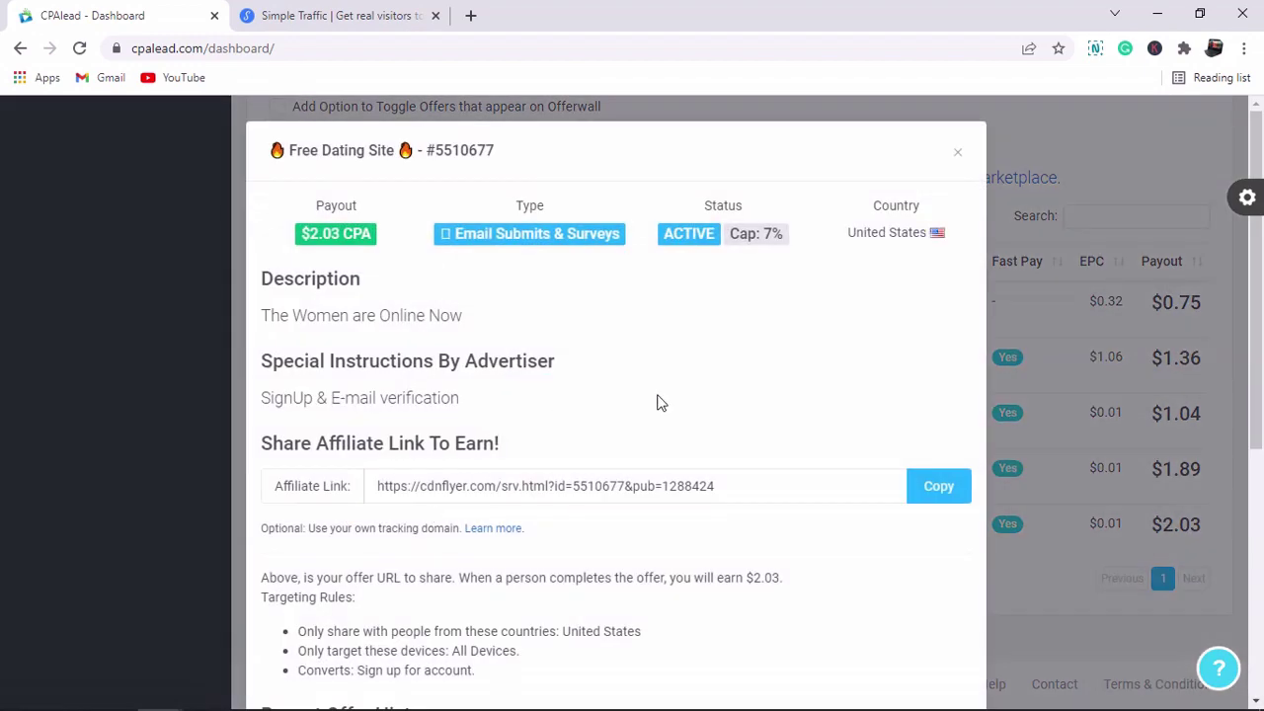
mouse_move(1260, 249)
left_mouse_down()
mouse_move(1262, 325)
mouse_move(1260, 234)
left_mouse_up()
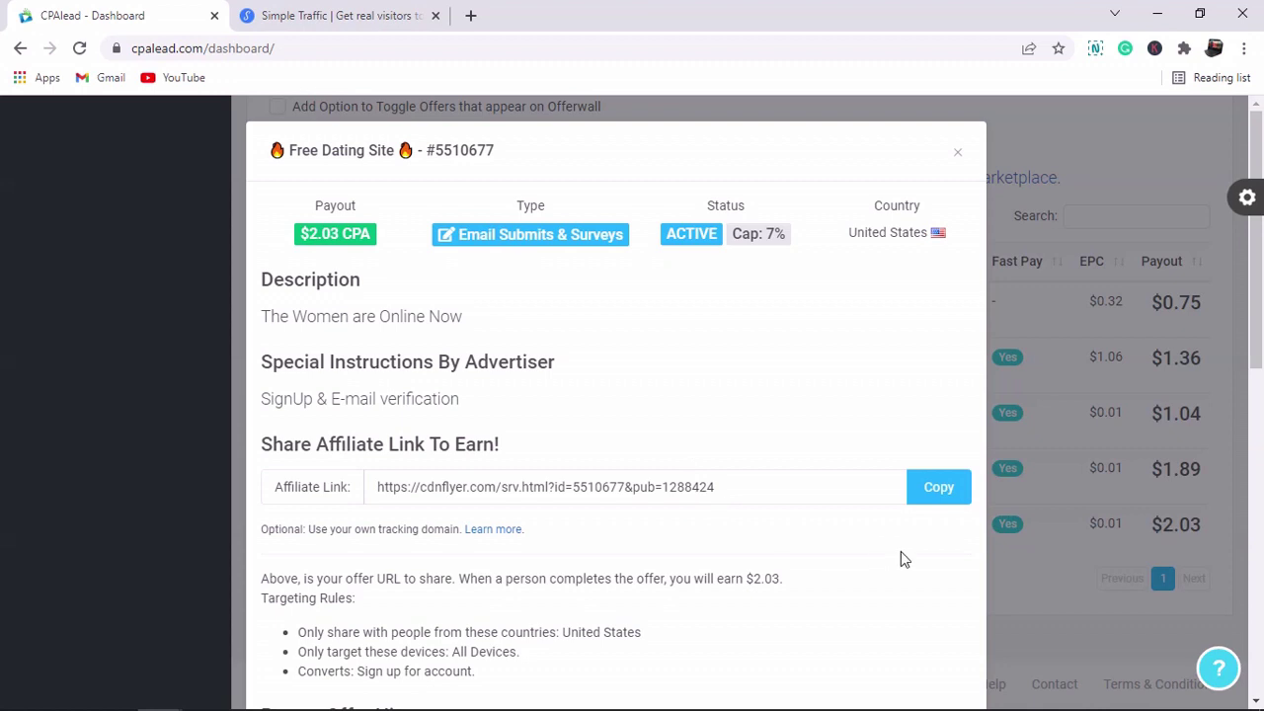
left_click(930, 494)
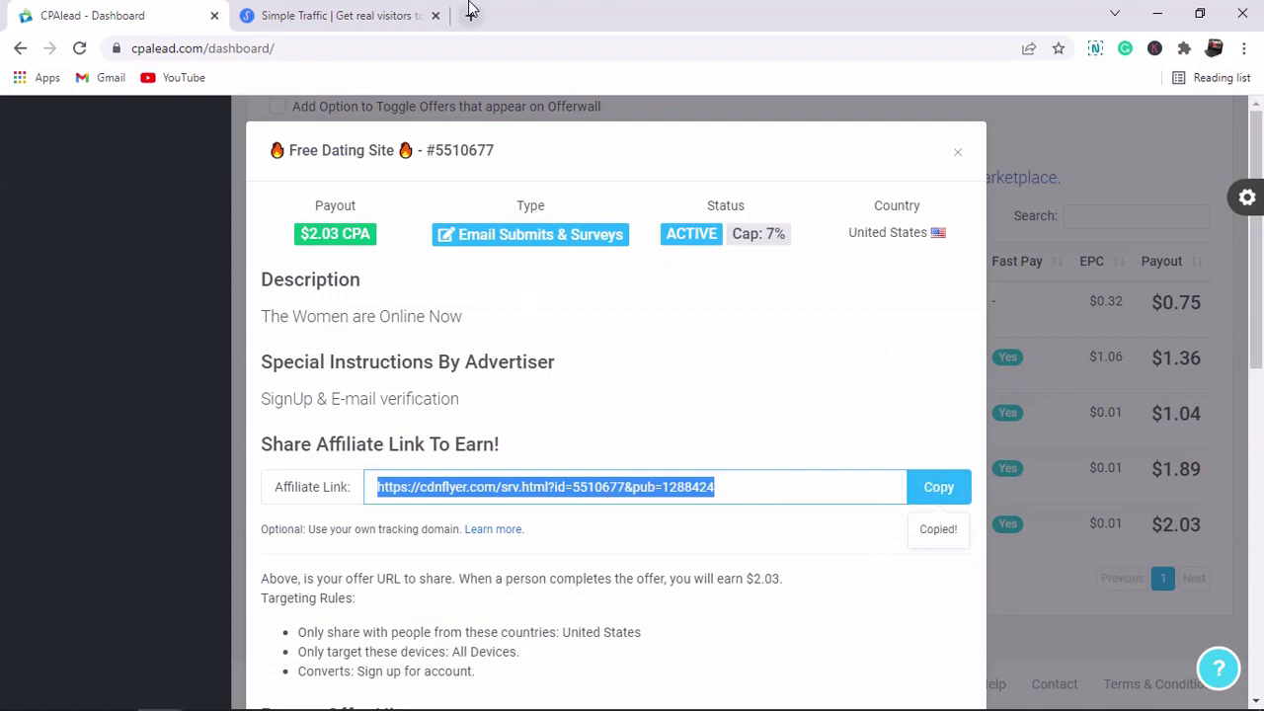
Step: Open the Bitly URL shortener site, bit.ly, in a new browser tab
left_click(471, 15)
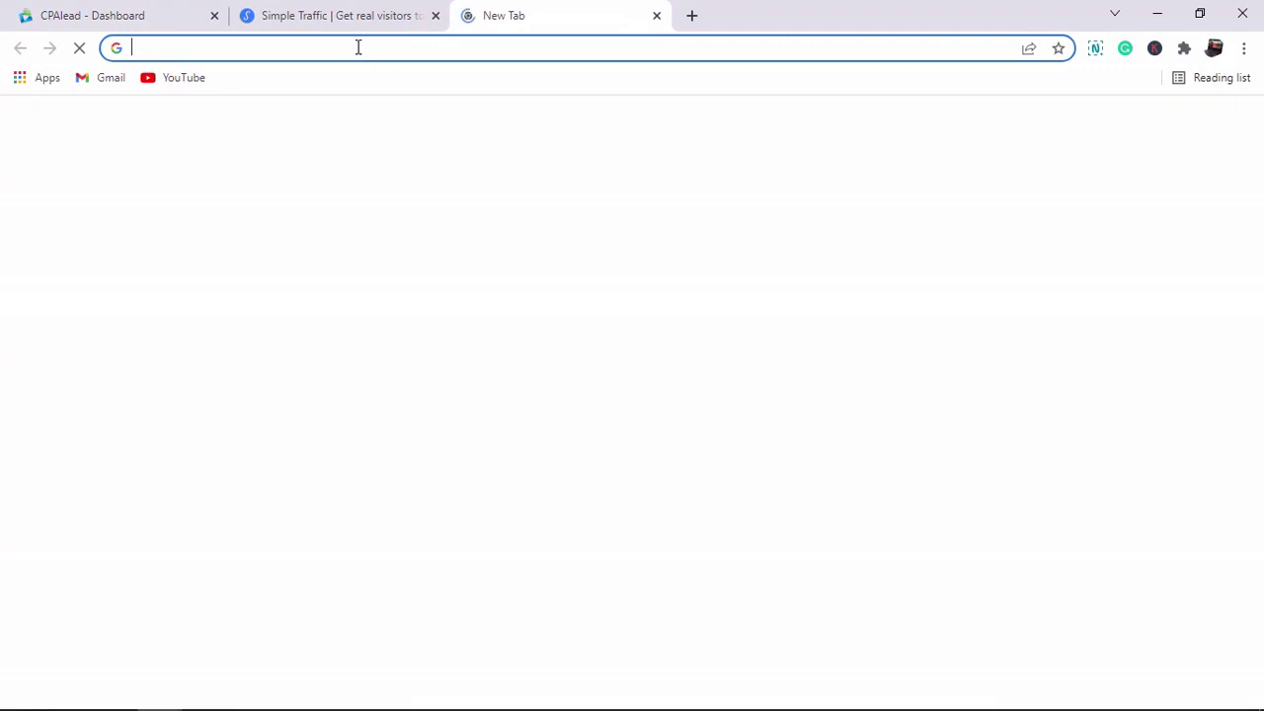
left_click(358, 47)
type("bi")
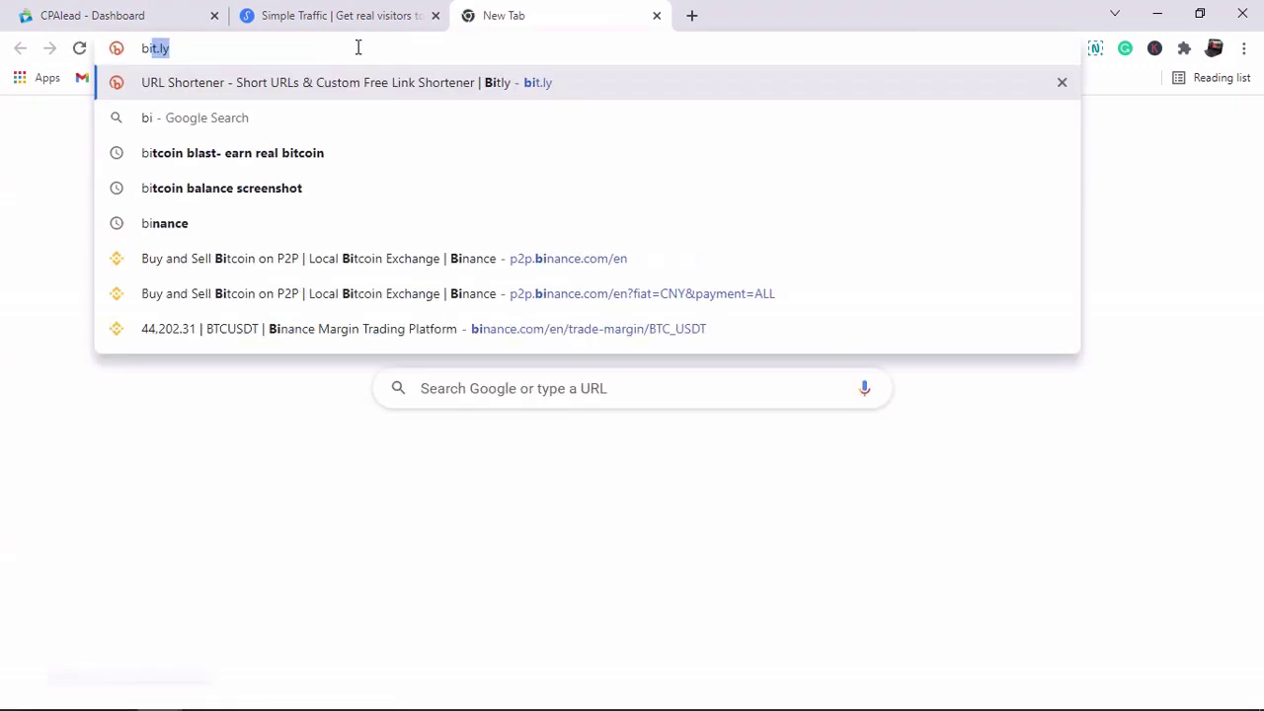
key("BackSpace")
type("t")
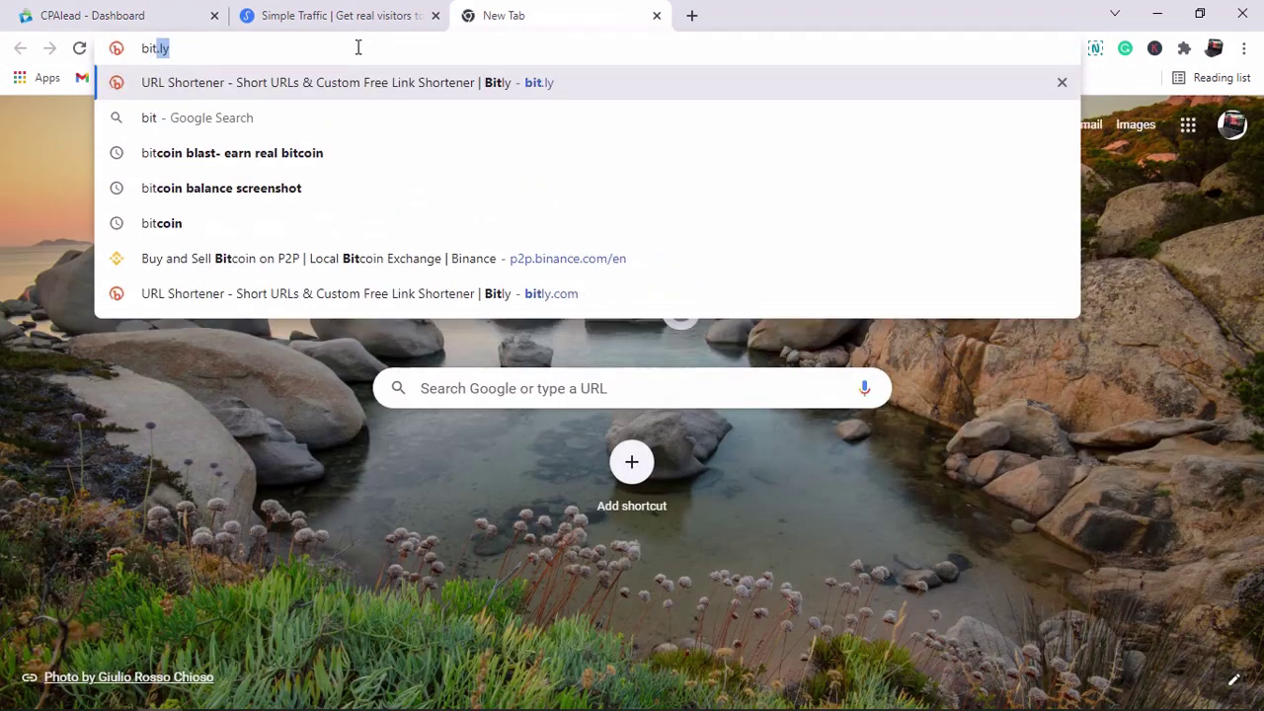
left_click(352, 87)
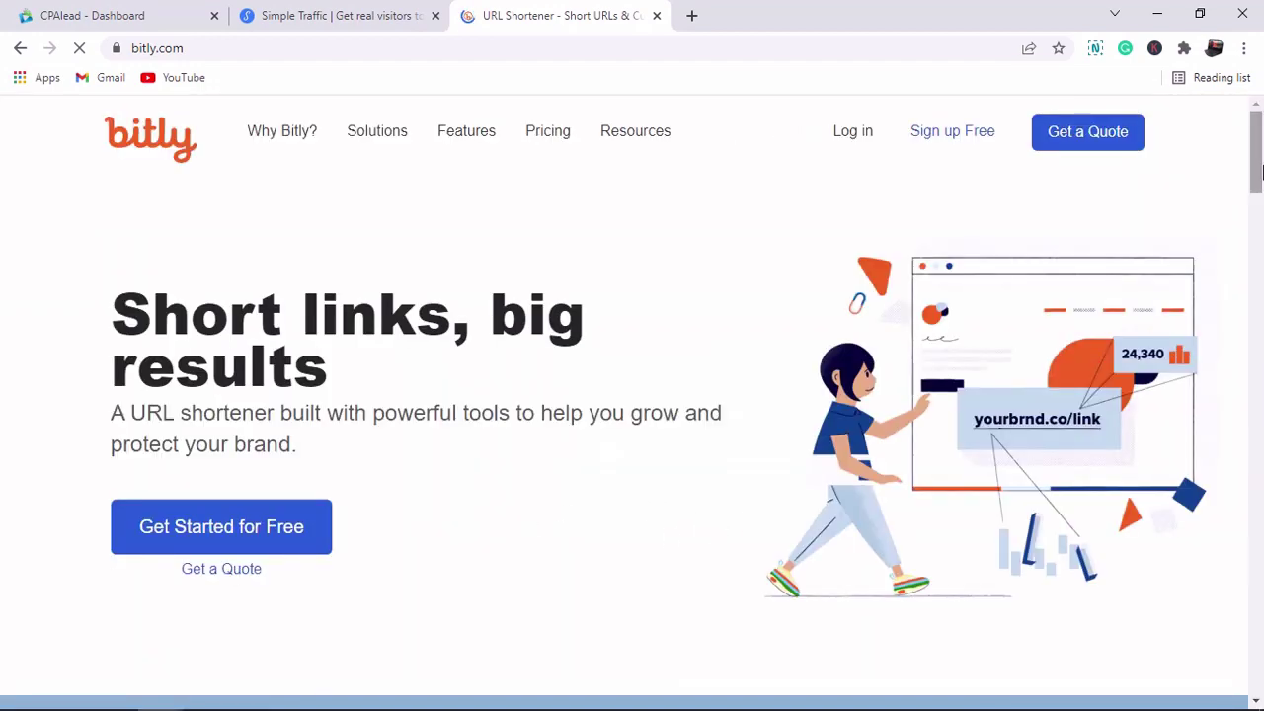
Step: Enter the copied affiliate link in Bitly's link shortening field and dismiss the Bitly Basic promotion
left_click_drag(1260, 173, 1260, 267)
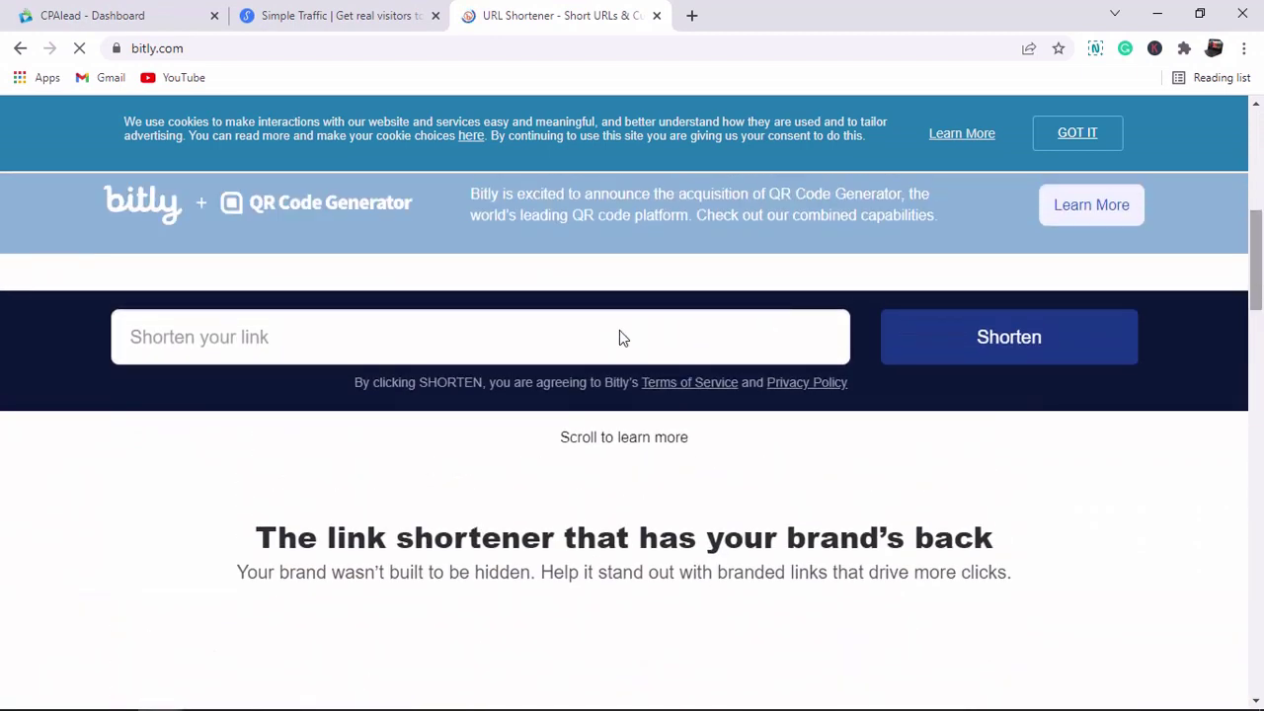
right_click(363, 348)
left_click(413, 492)
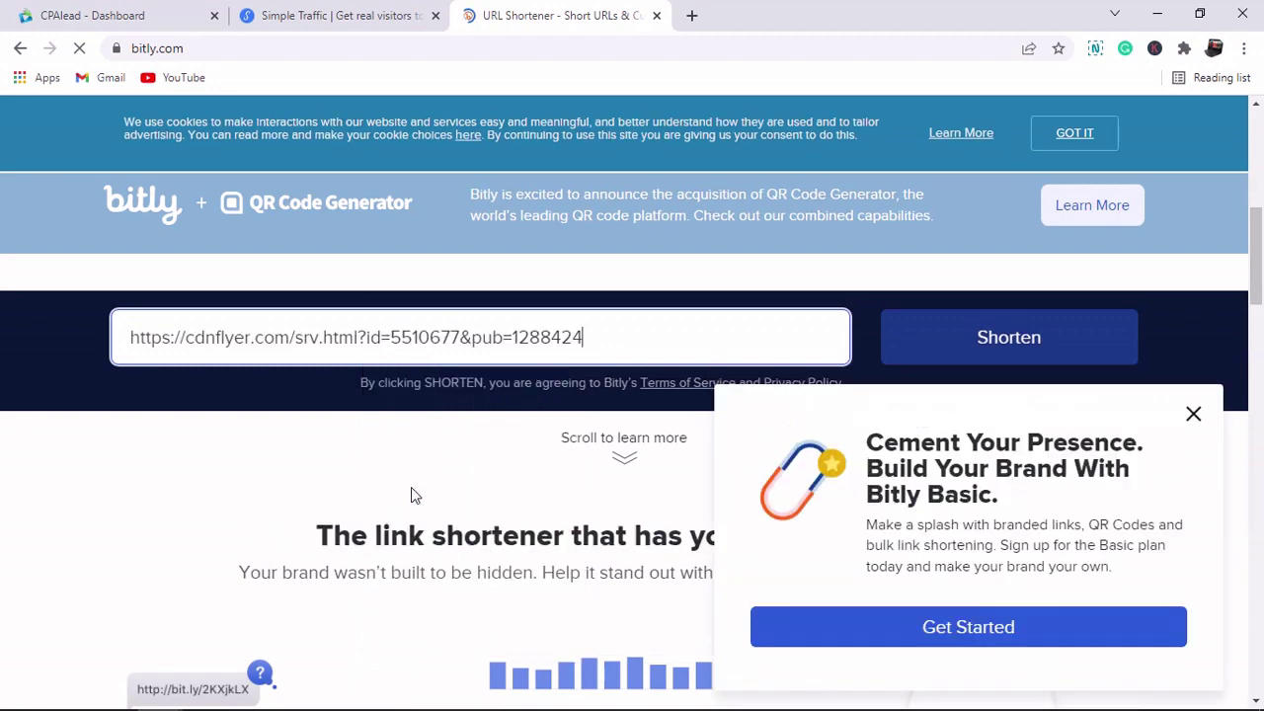
left_click(1194, 415)
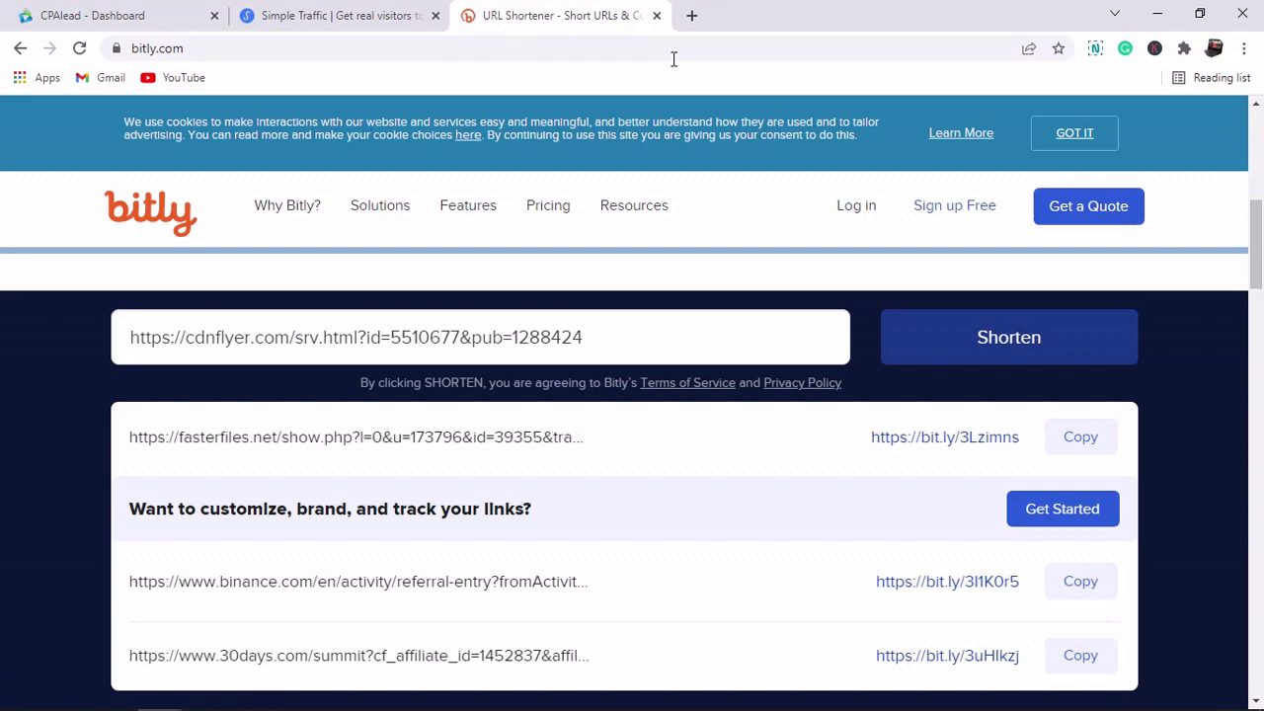
Step: Switch to the CPAlead dashboard, reopen the Free Dating Site offer from the offers list and copy its affiliate link
left_click(158, 16)
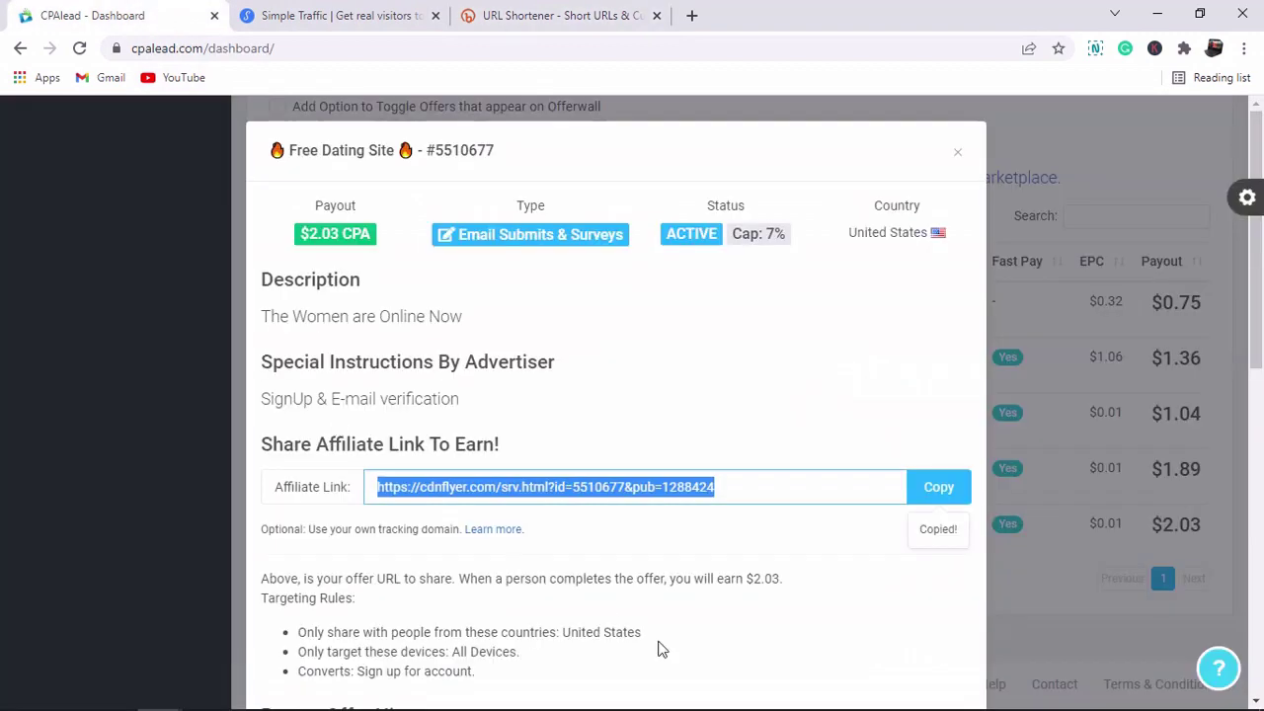
left_click(958, 156)
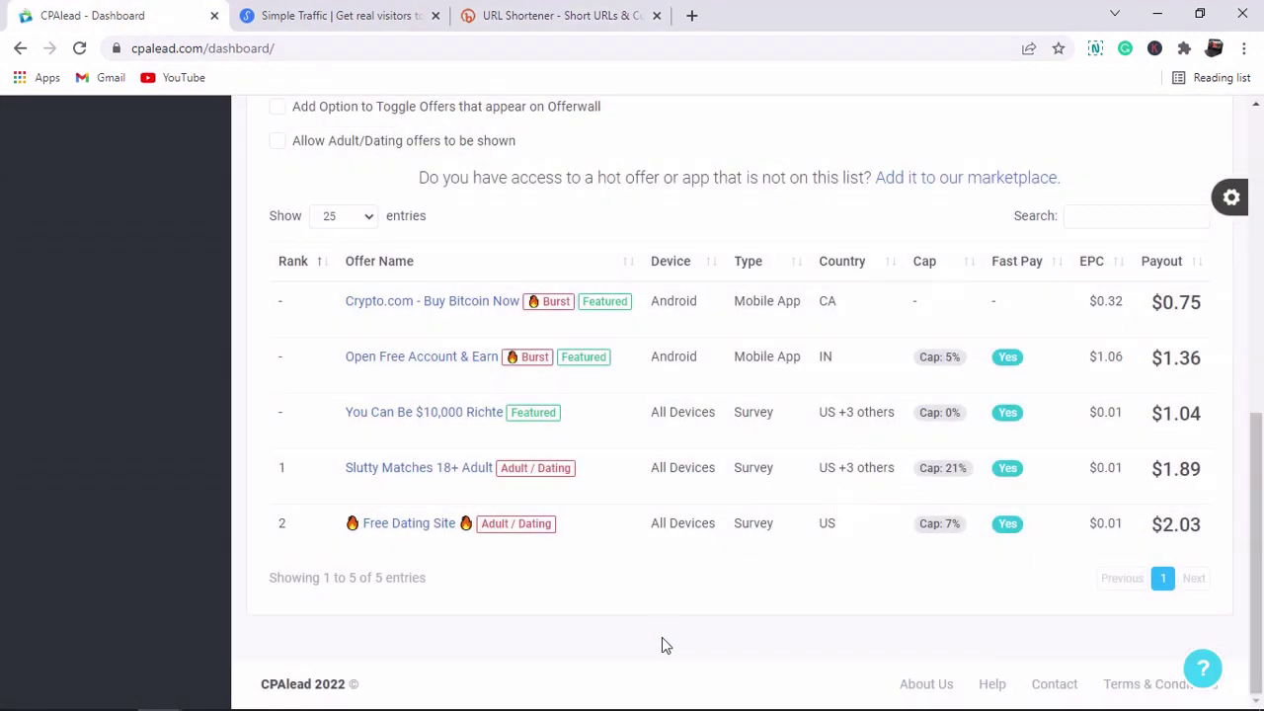
left_click_drag(1255, 575, 1255, 350)
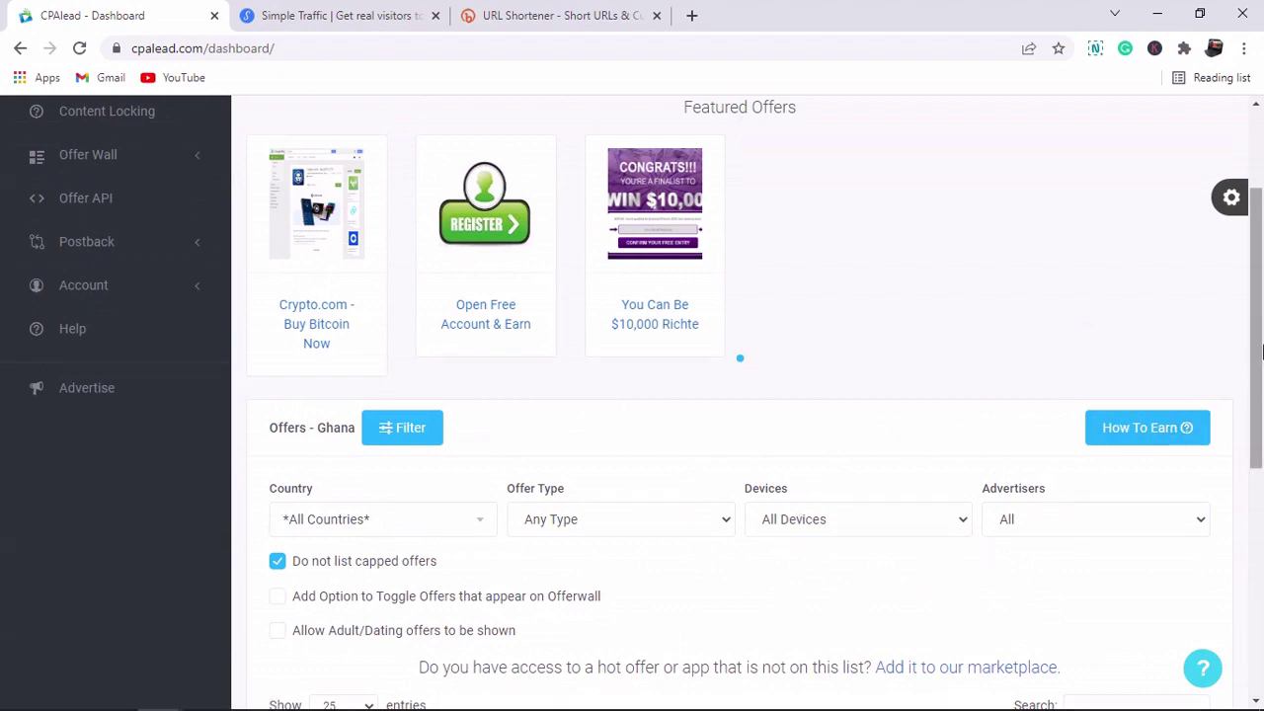
left_click_drag(1261, 353, 1261, 588)
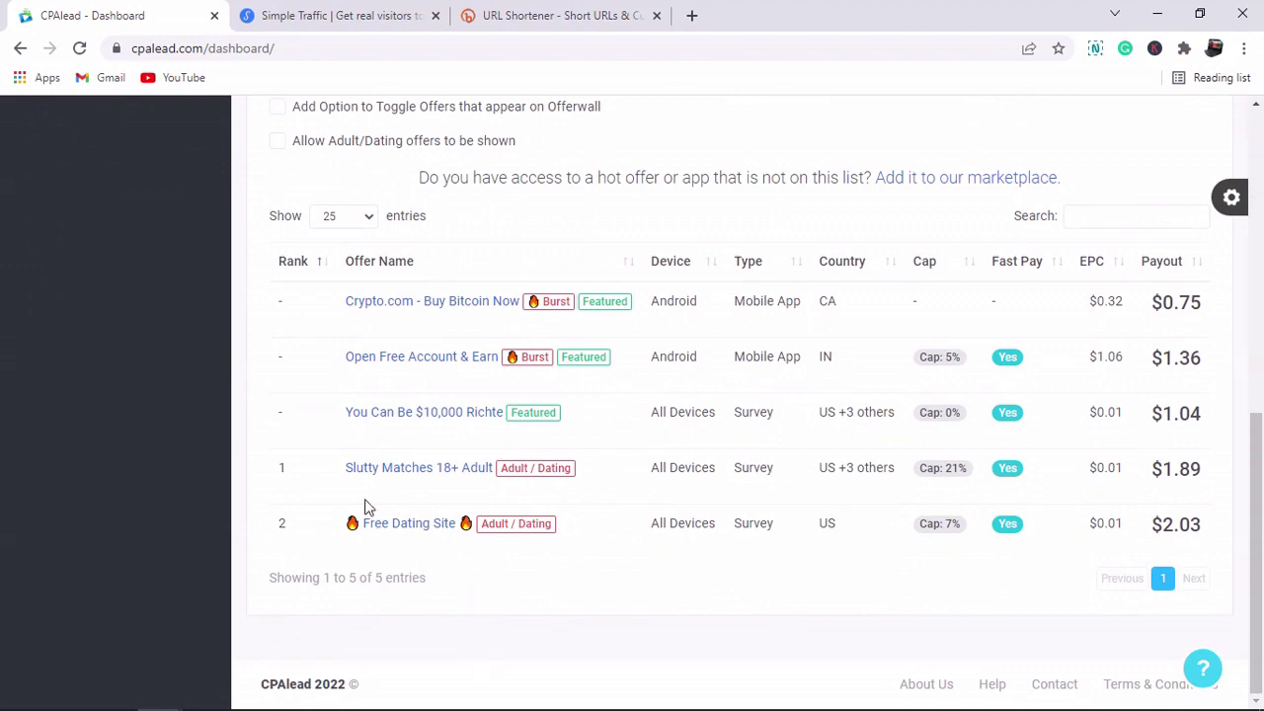
left_click(390, 533)
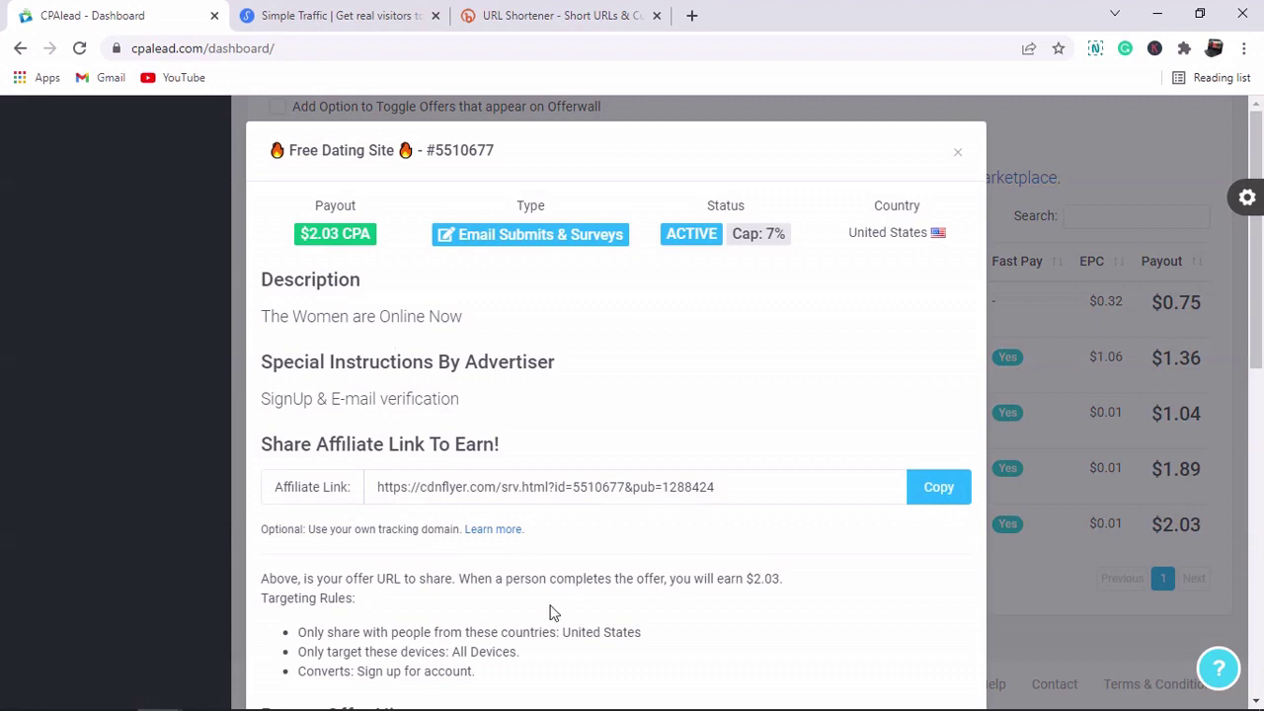
left_click(928, 494)
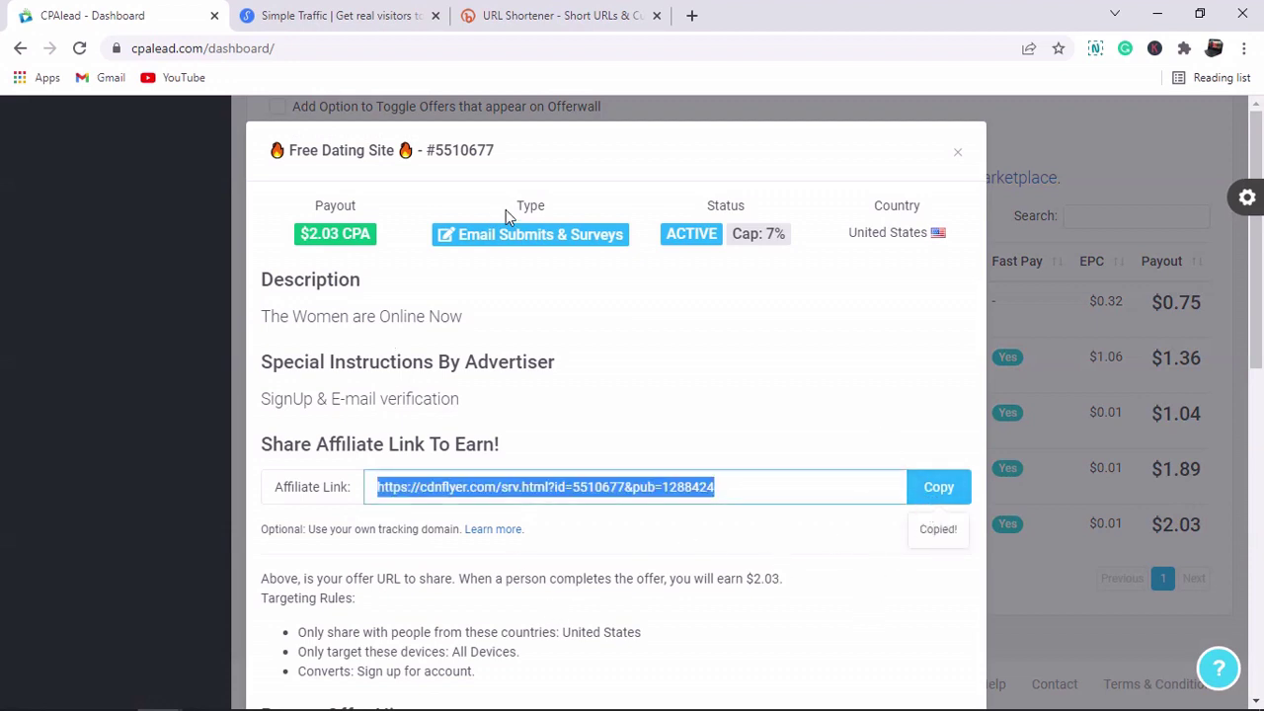
Step: Switch to Bitly, shorten the freshly copied affiliate link in place of the one already entered, and copy the short link
left_click(514, 12)
left_click(579, 341)
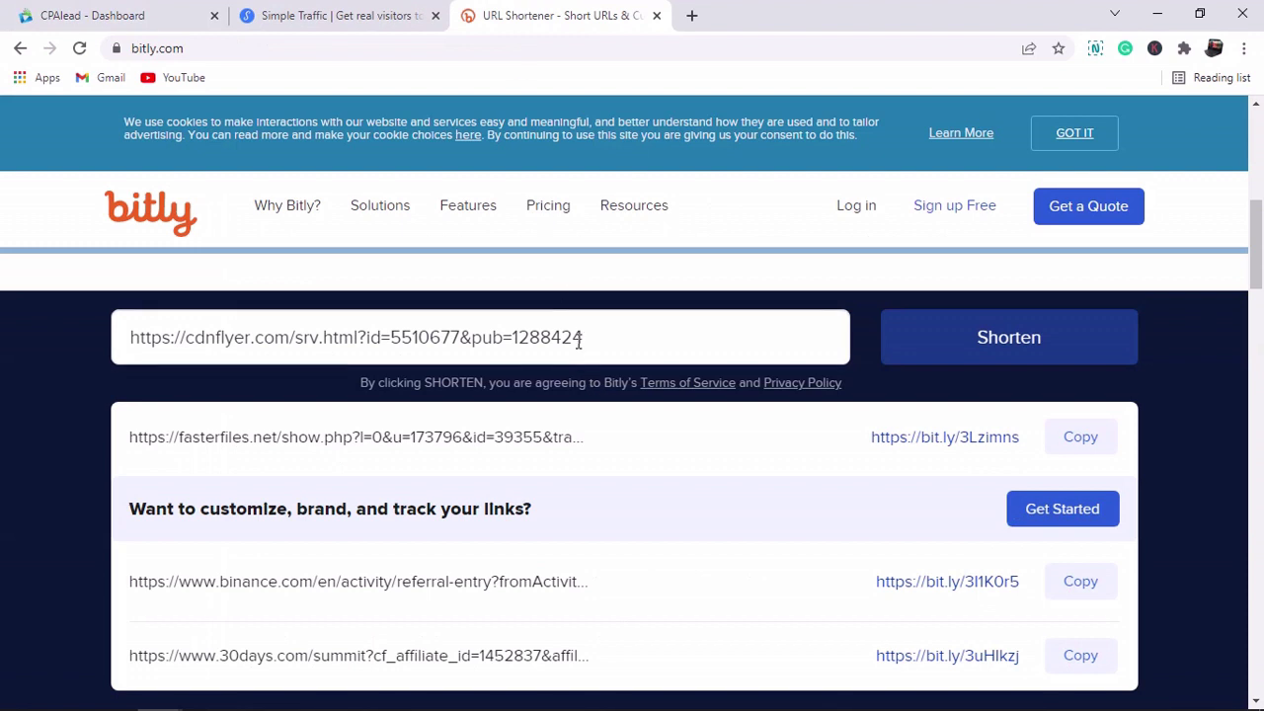
left_click(579, 341)
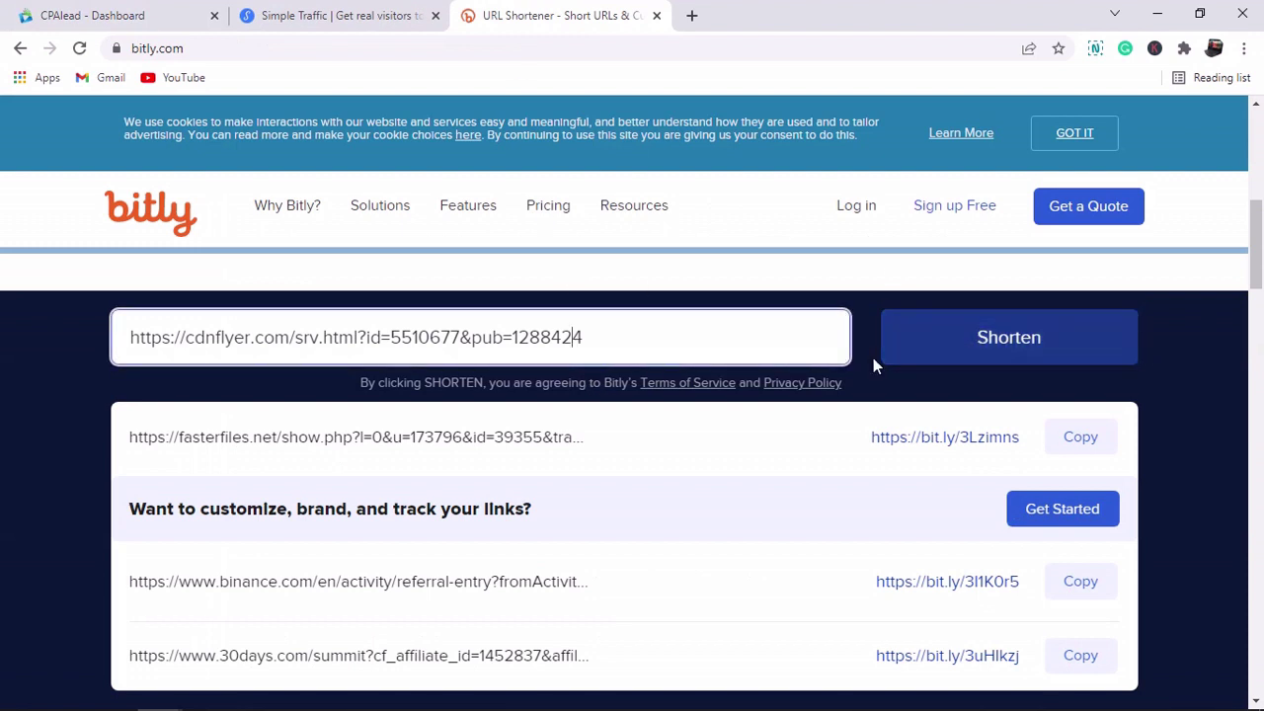
triple_click(498, 332)
key("BackSpace")
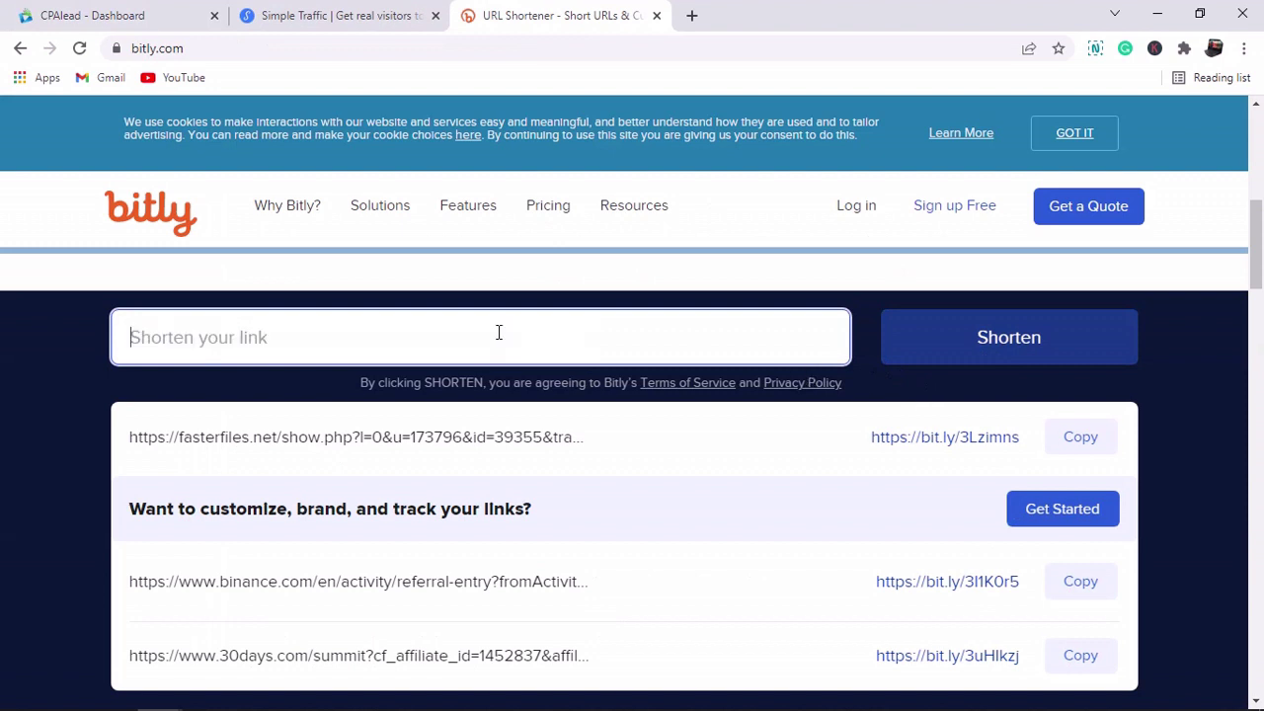
right_click(499, 332)
left_click(548, 472)
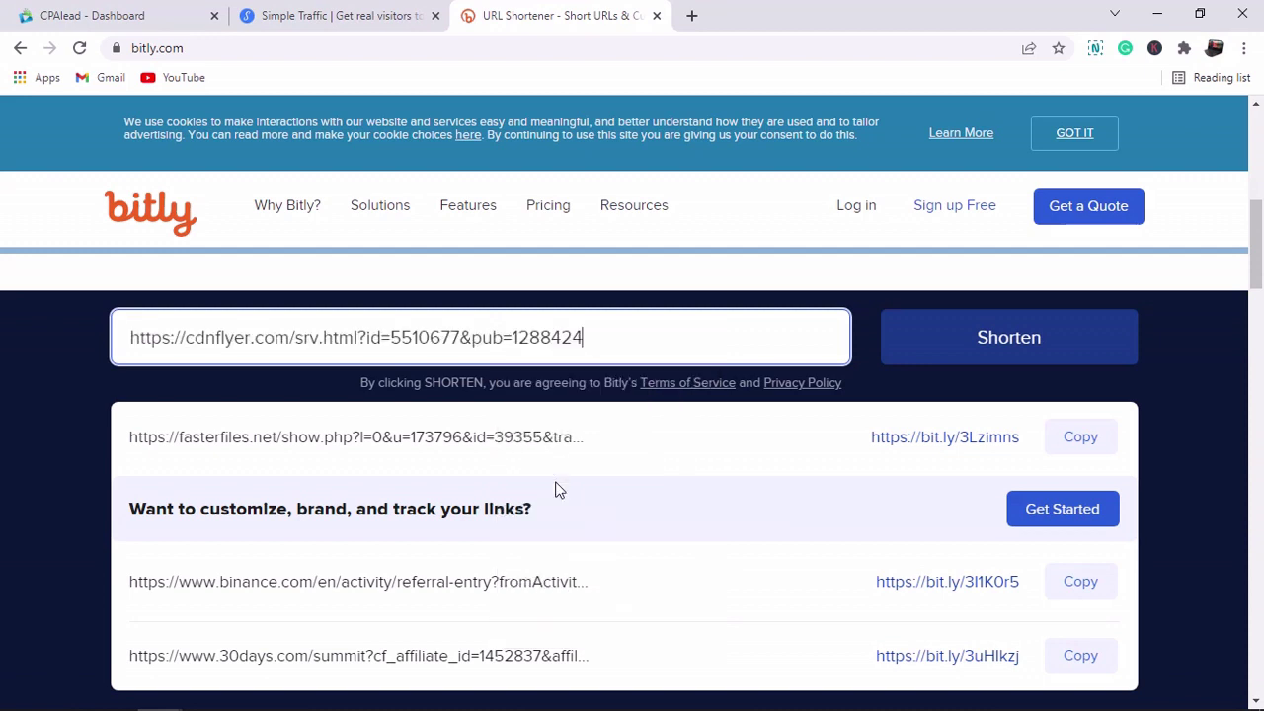
left_click(997, 353)
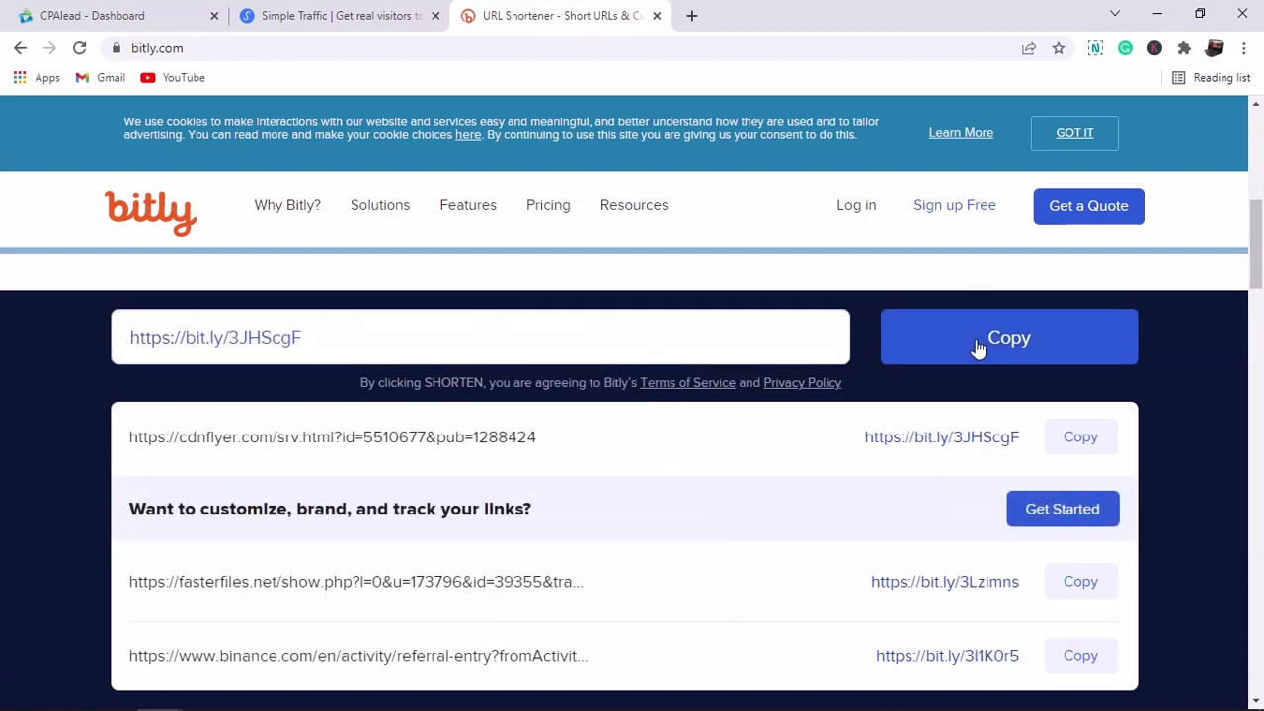
left_click(1089, 442)
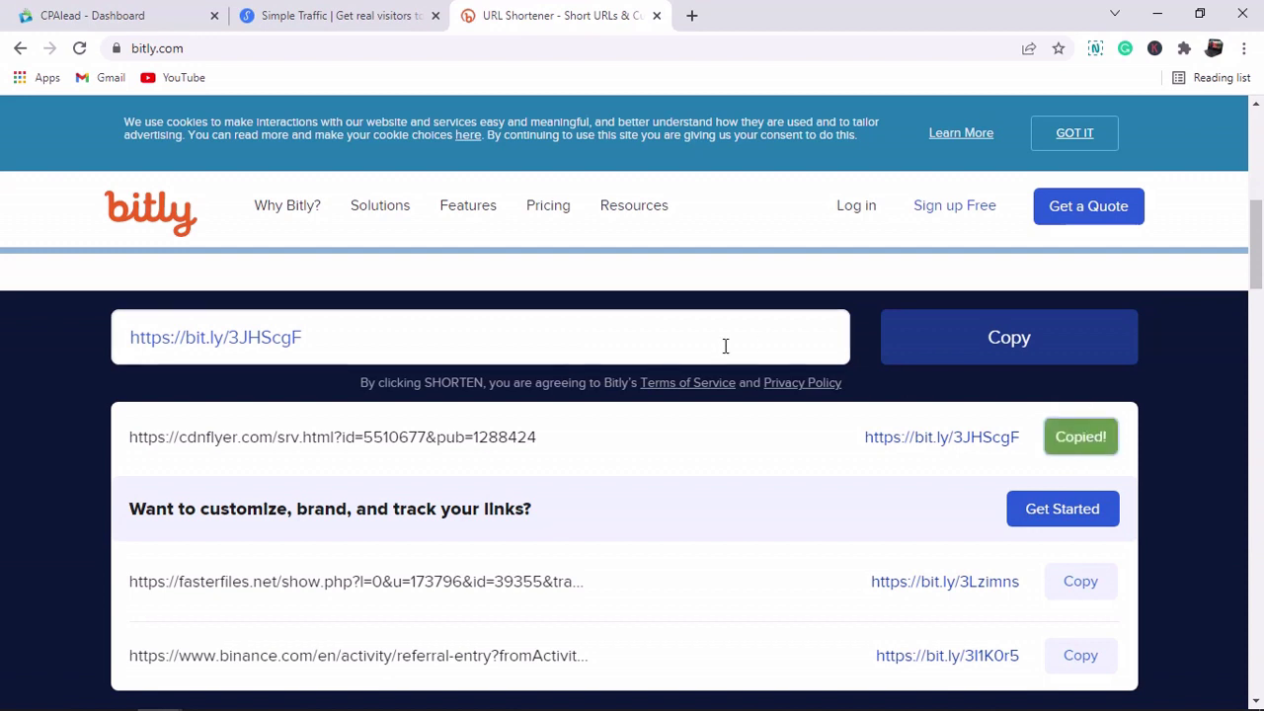
Step: Switch to the Simple Traffic site and enter the copied Bitly short link as the site that receives visitors
left_click(346, 12)
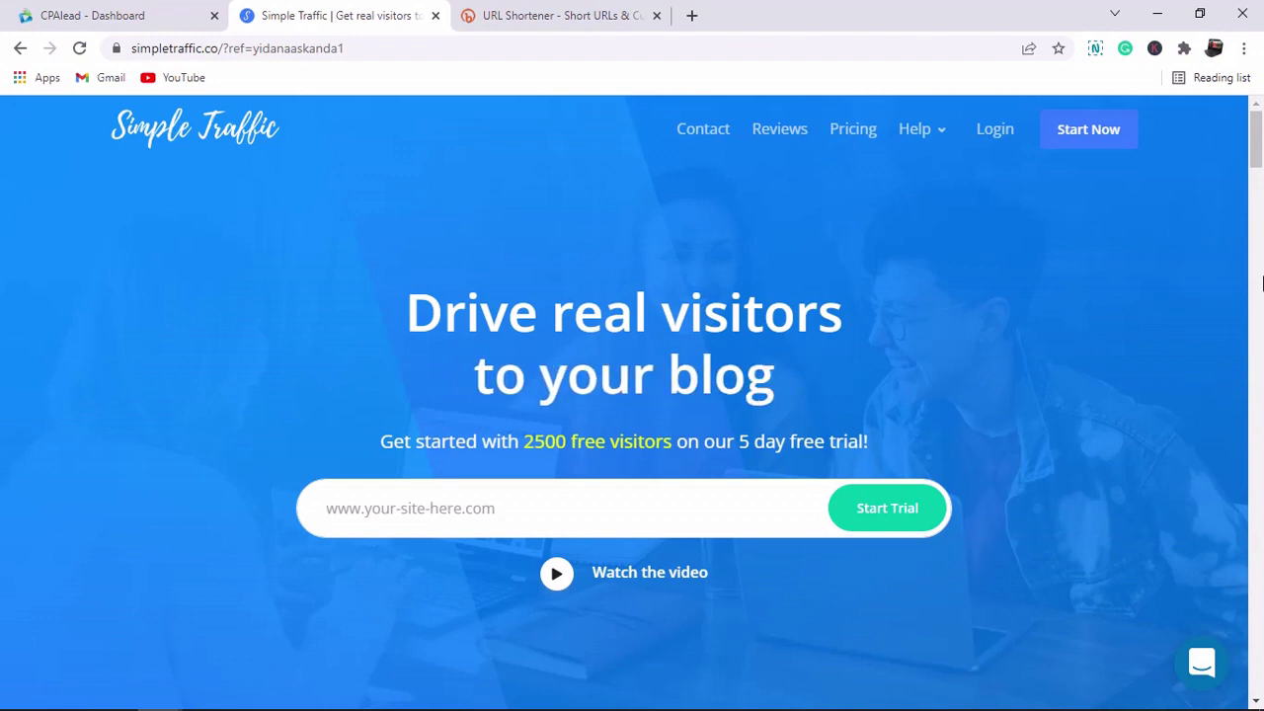
left_click_drag(1258, 156, 1258, 203)
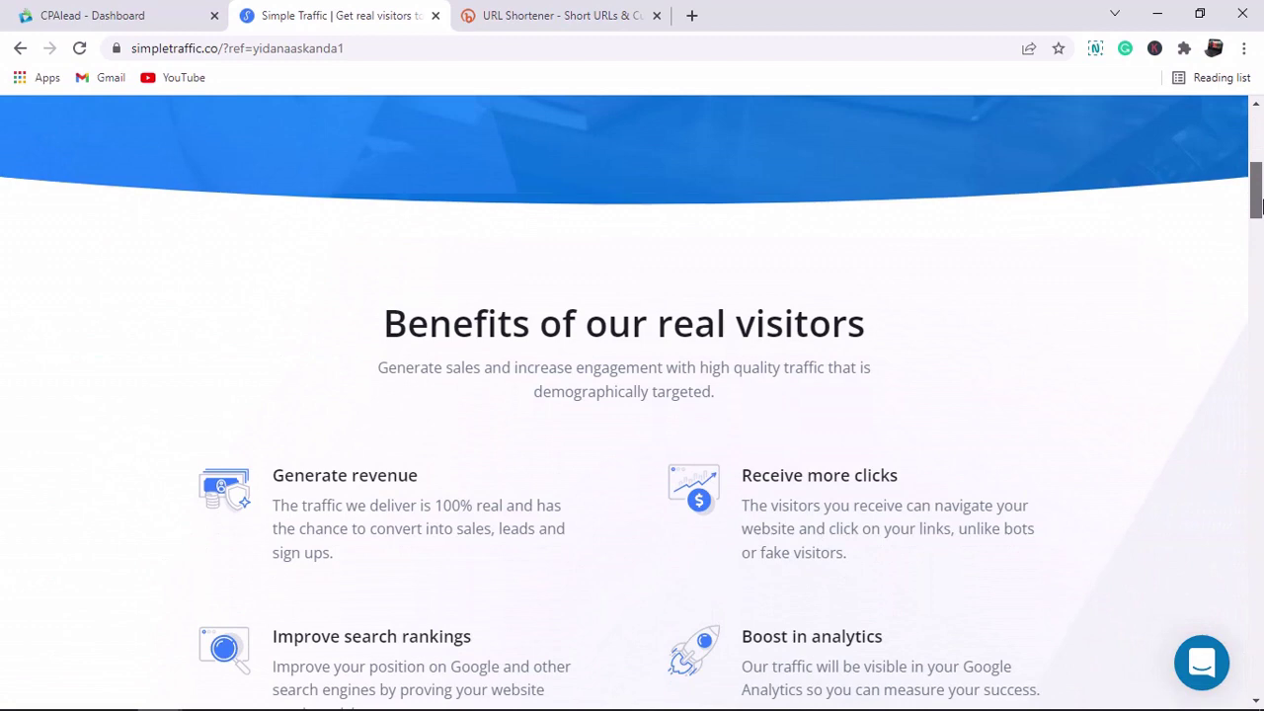
scroll(1260, 205, "down", 5)
scroll(1260, 205, "up", 4)
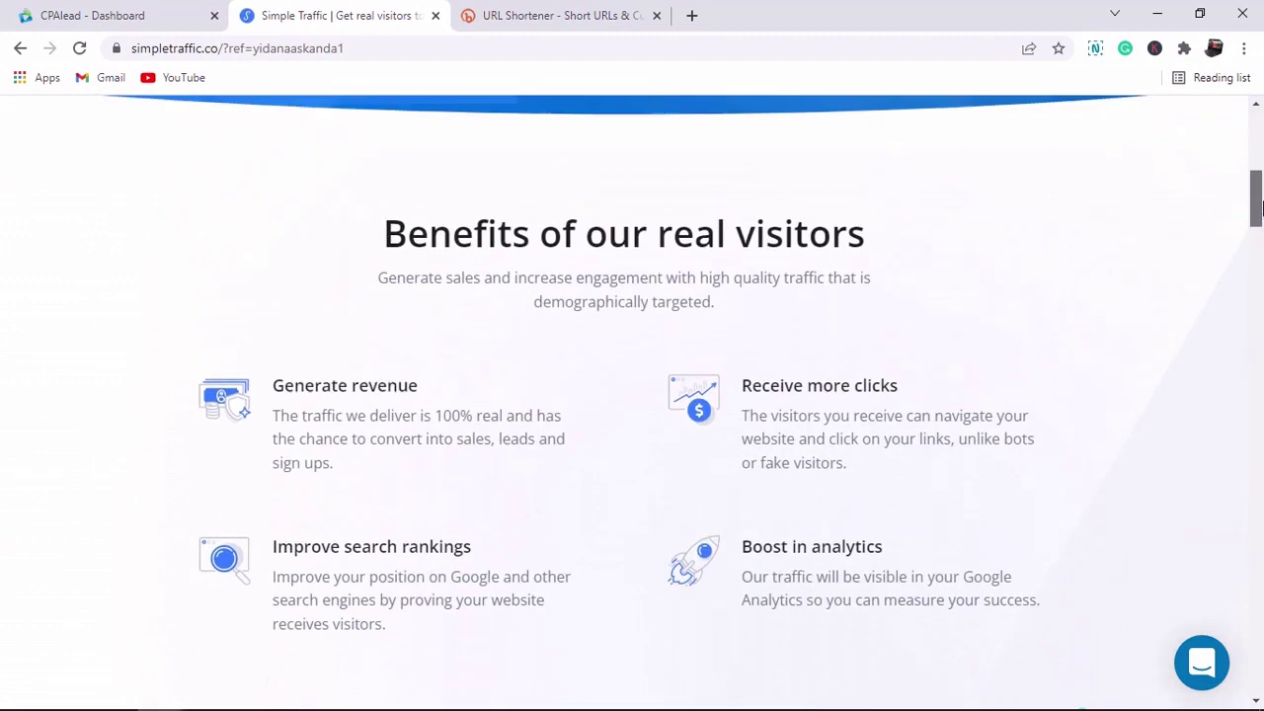
scroll(1259, 204, "up", 7)
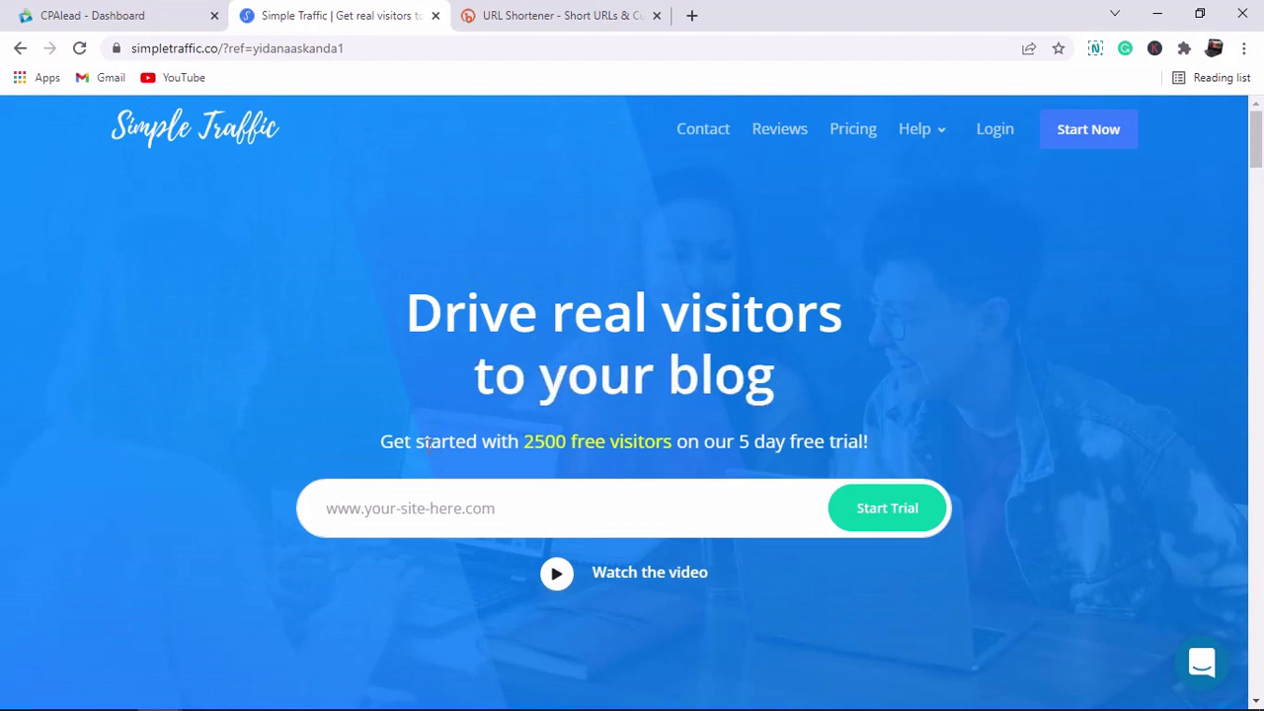
left_click(384, 515)
right_click(384, 516)
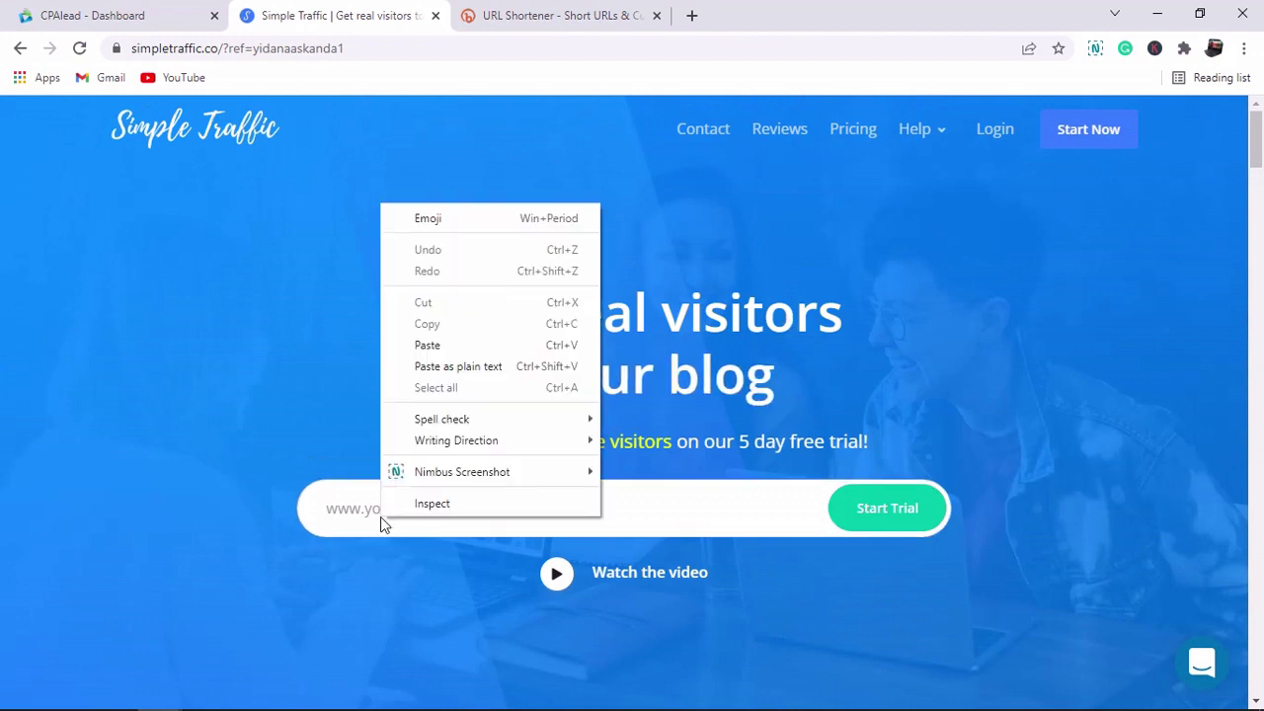
left_click(445, 346)
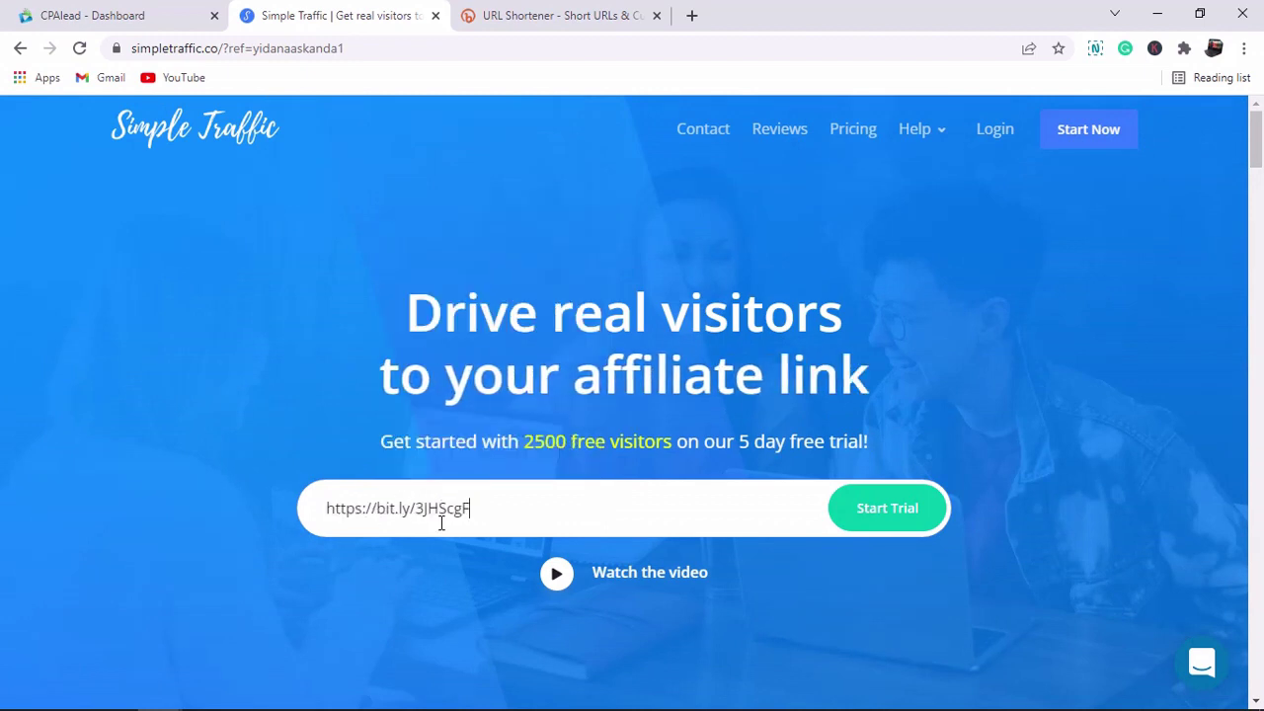
Step: Start the Simple Traffic trial for the entered short link and review the targeting, plan and trial options of the sign-up form
left_click(560, 12)
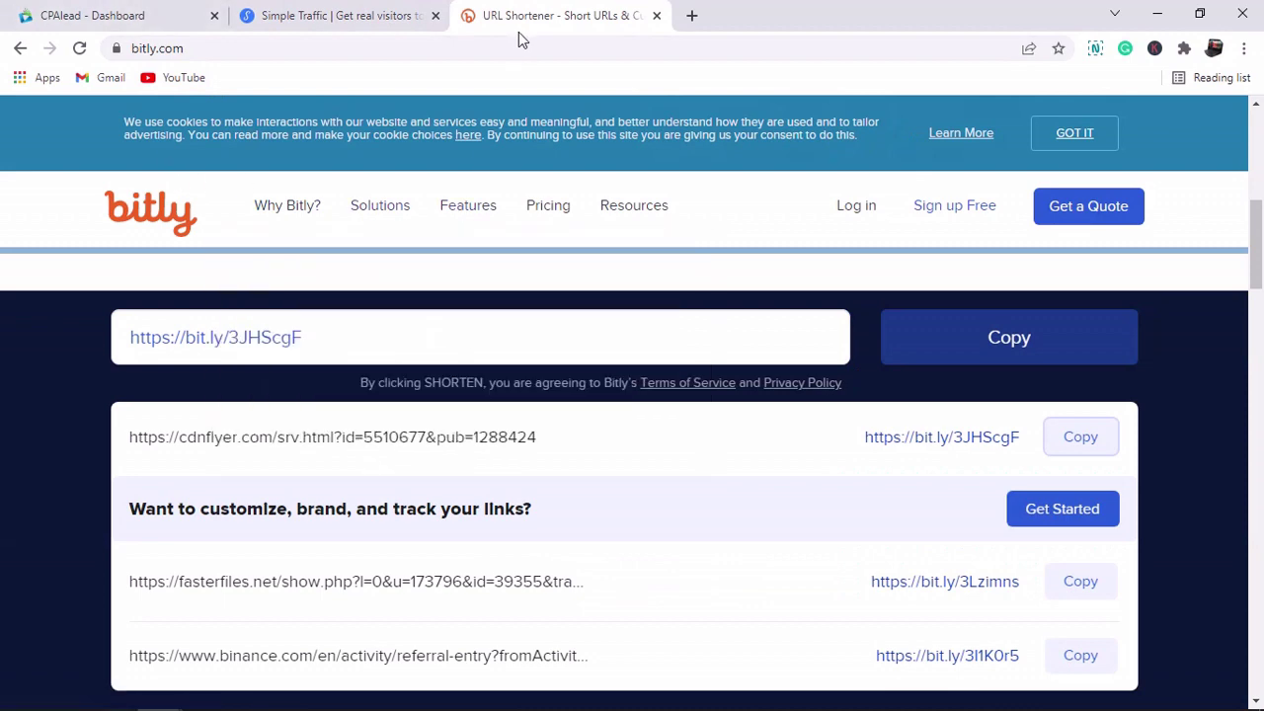
left_click(367, 8)
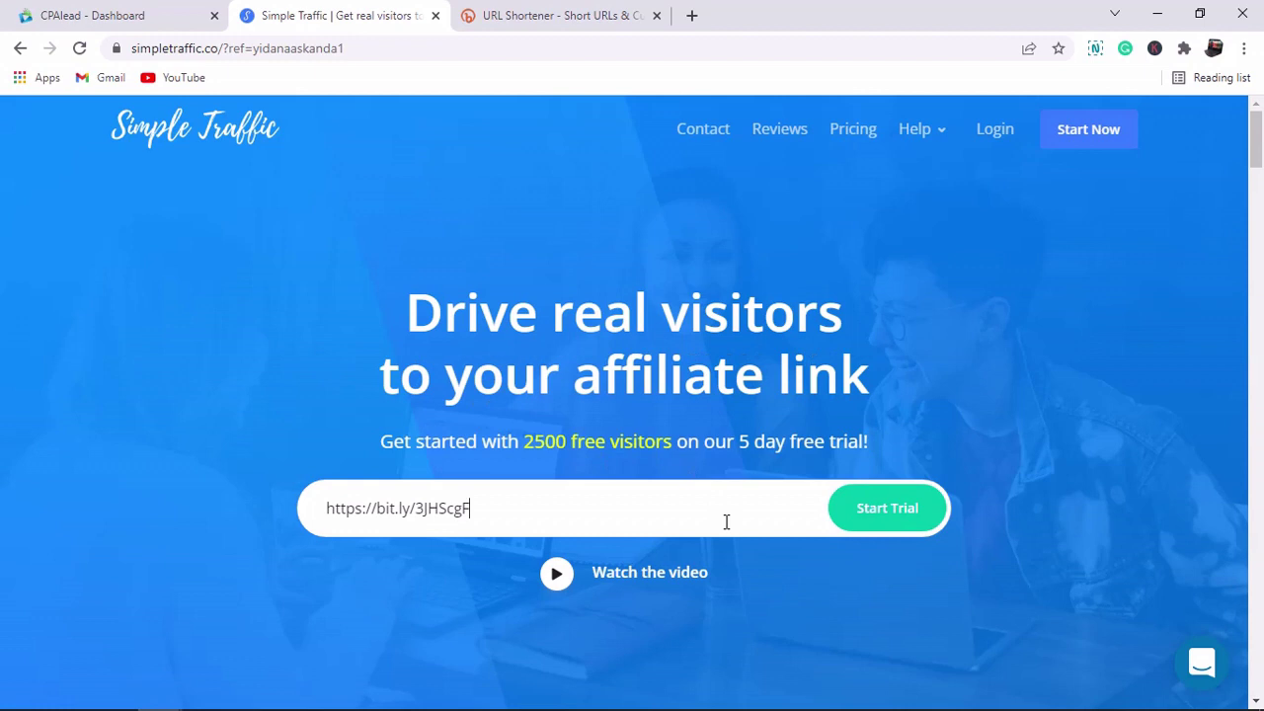
left_click(913, 511)
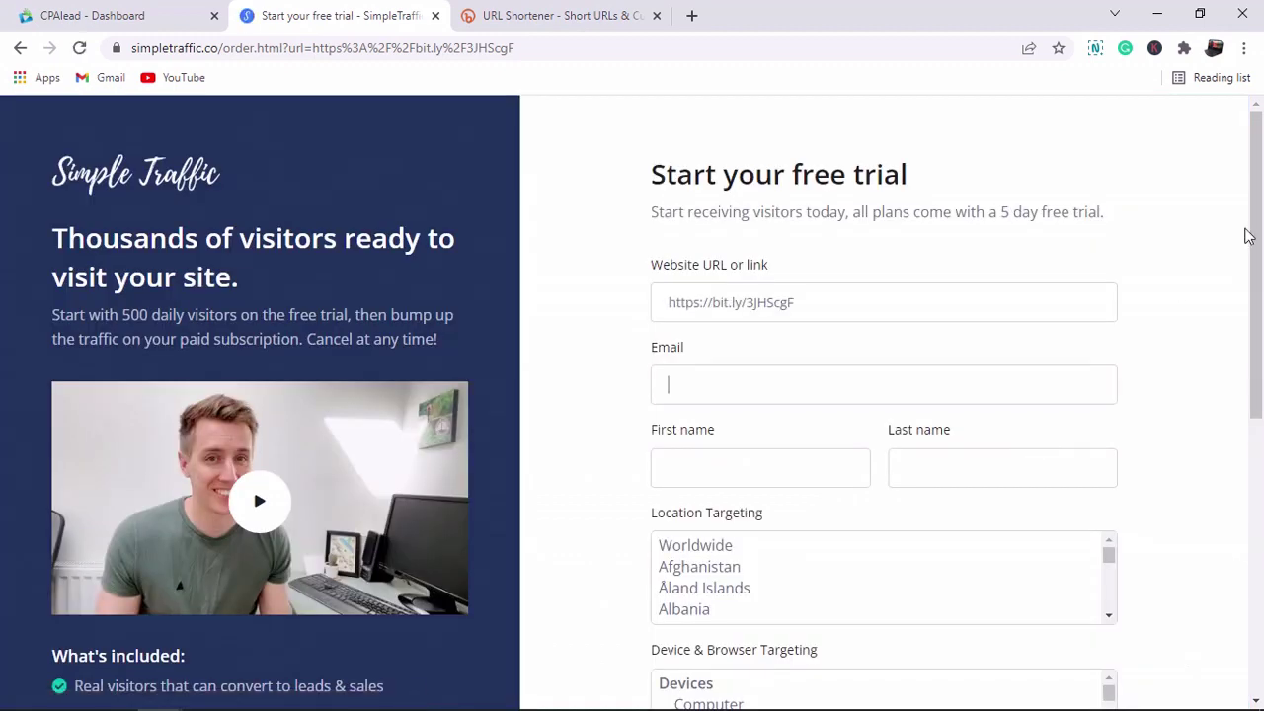
left_click_drag(1261, 148, 1261, 185)
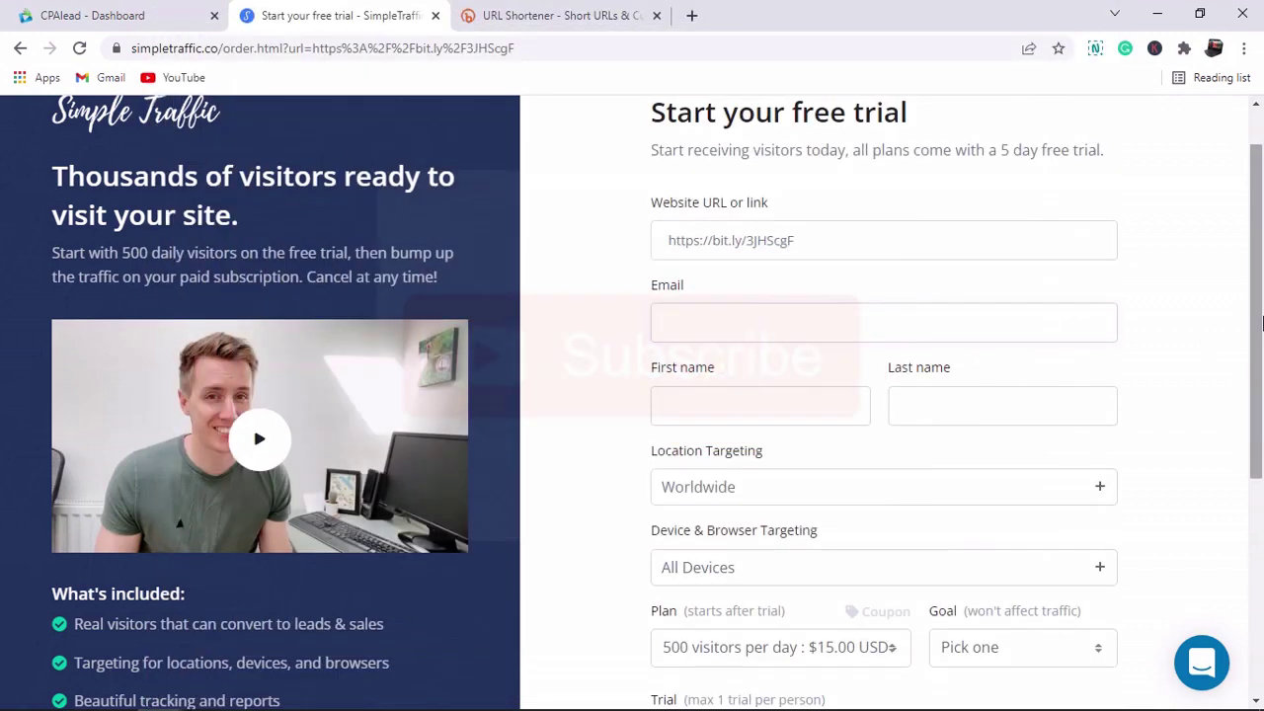
scroll(1261, 385, "down", 1)
scroll(1261, 385, "down", 1)
scroll(914, 319, "up", 1)
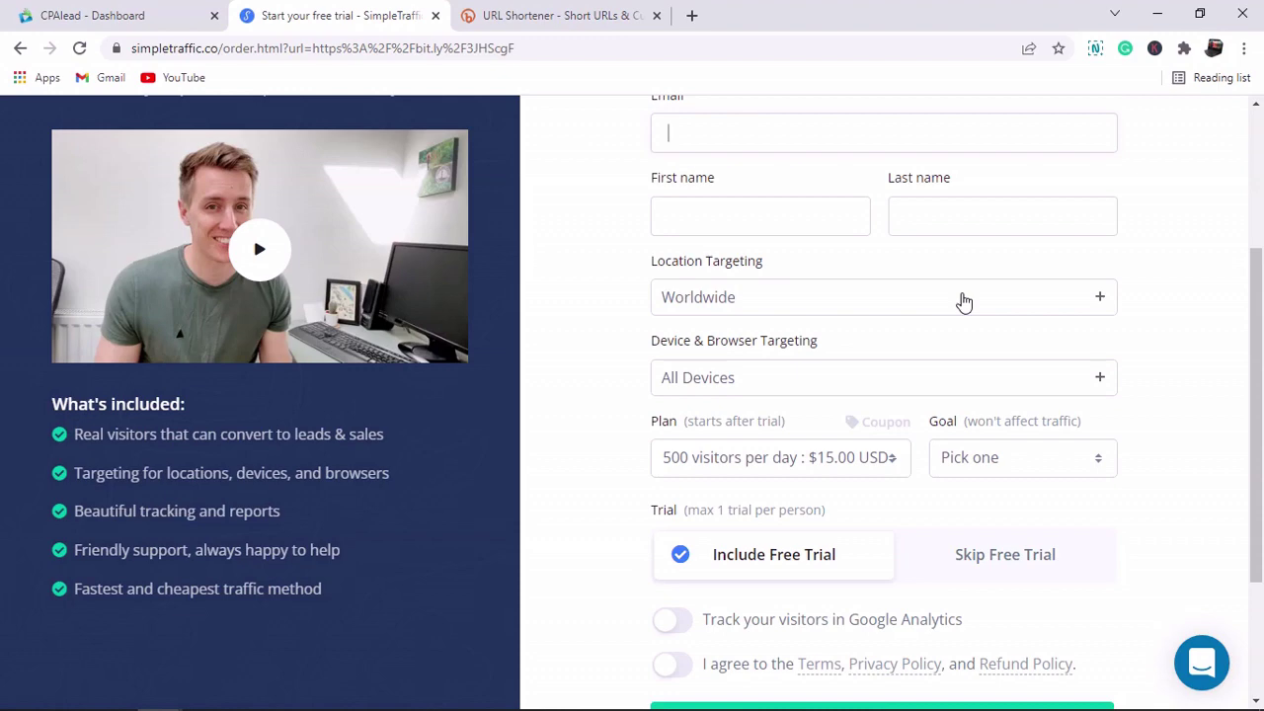
Step: Return to the Free Dating Site offer in CPAlead and copy its affiliate link once more
left_click(107, 12)
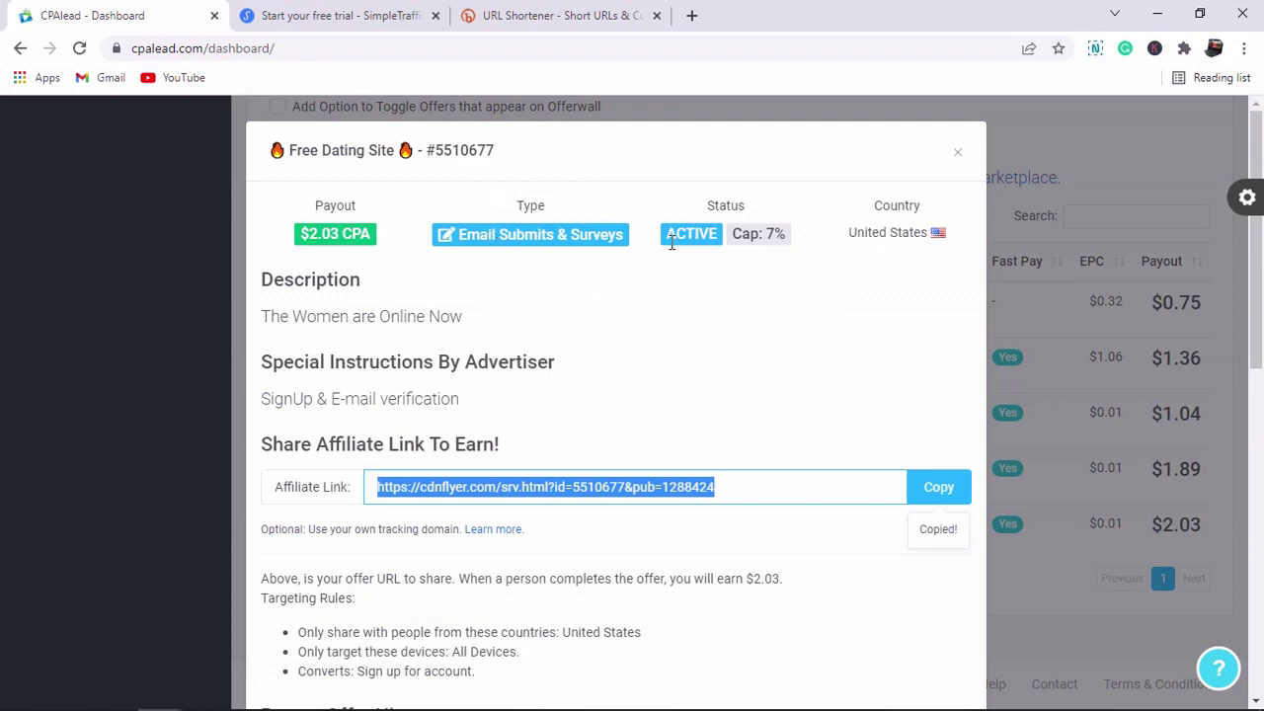
left_click(352, 8)
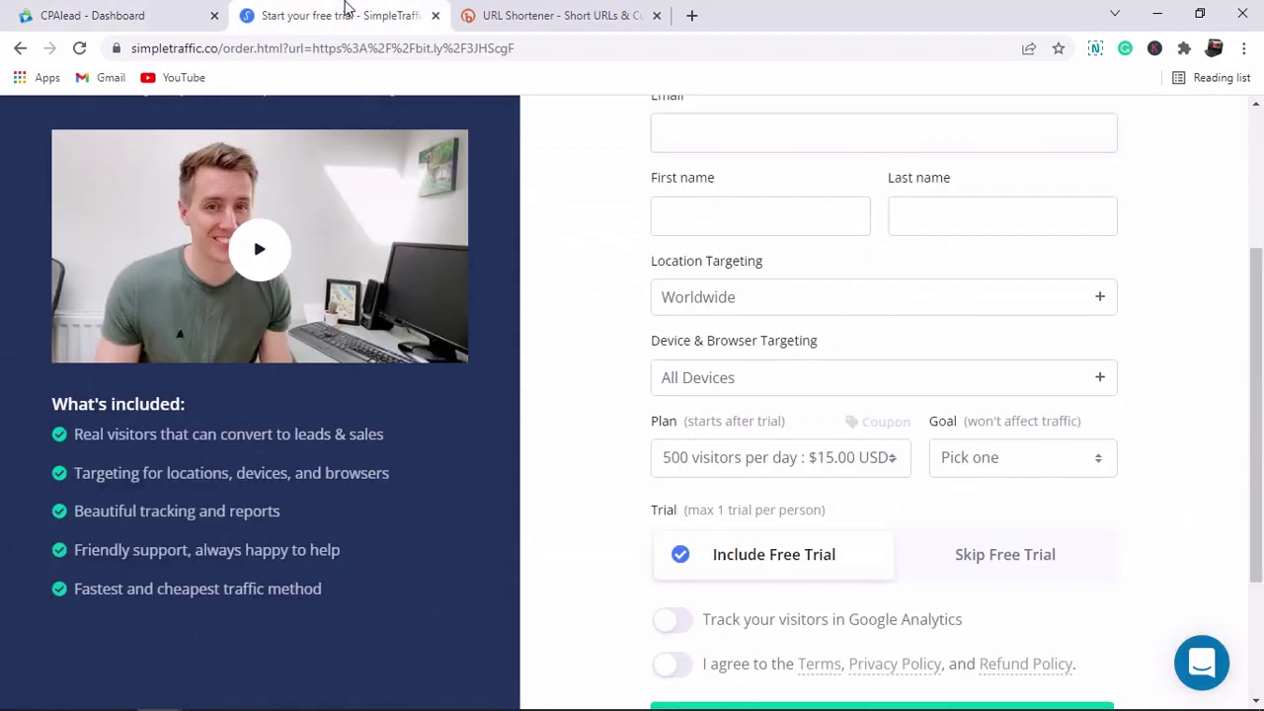
left_click(91, 12)
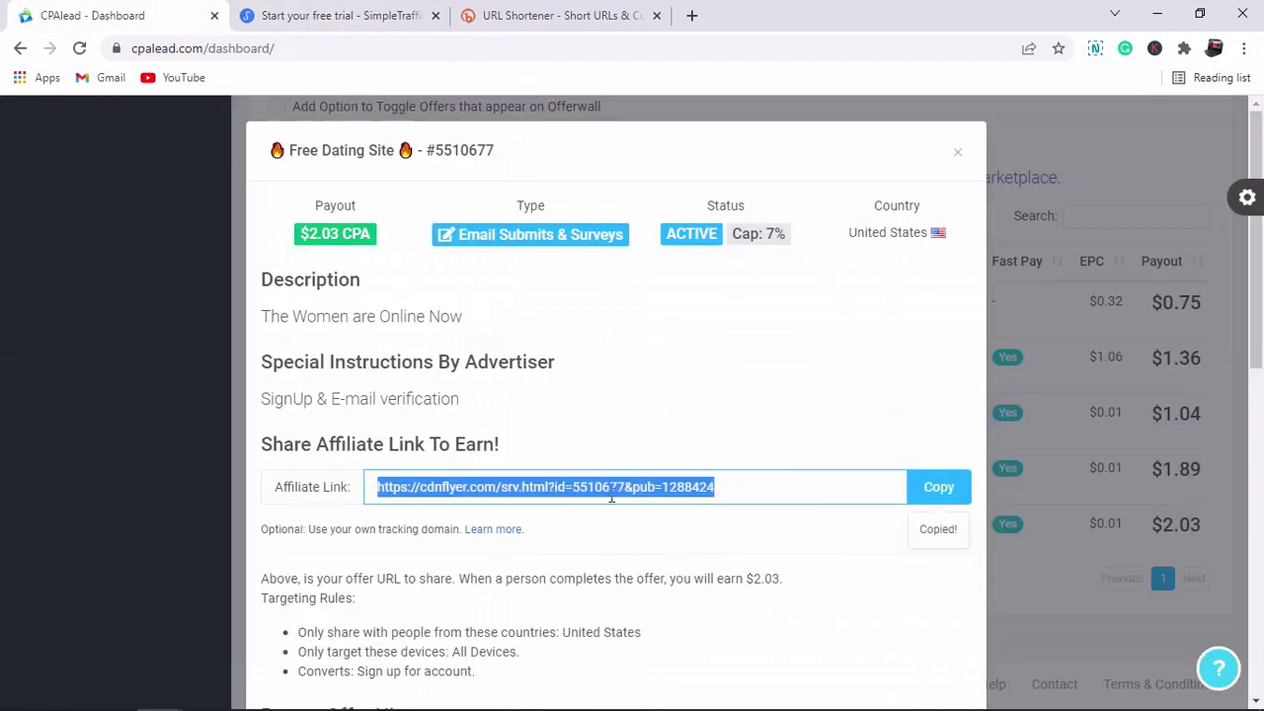
left_click(936, 486)
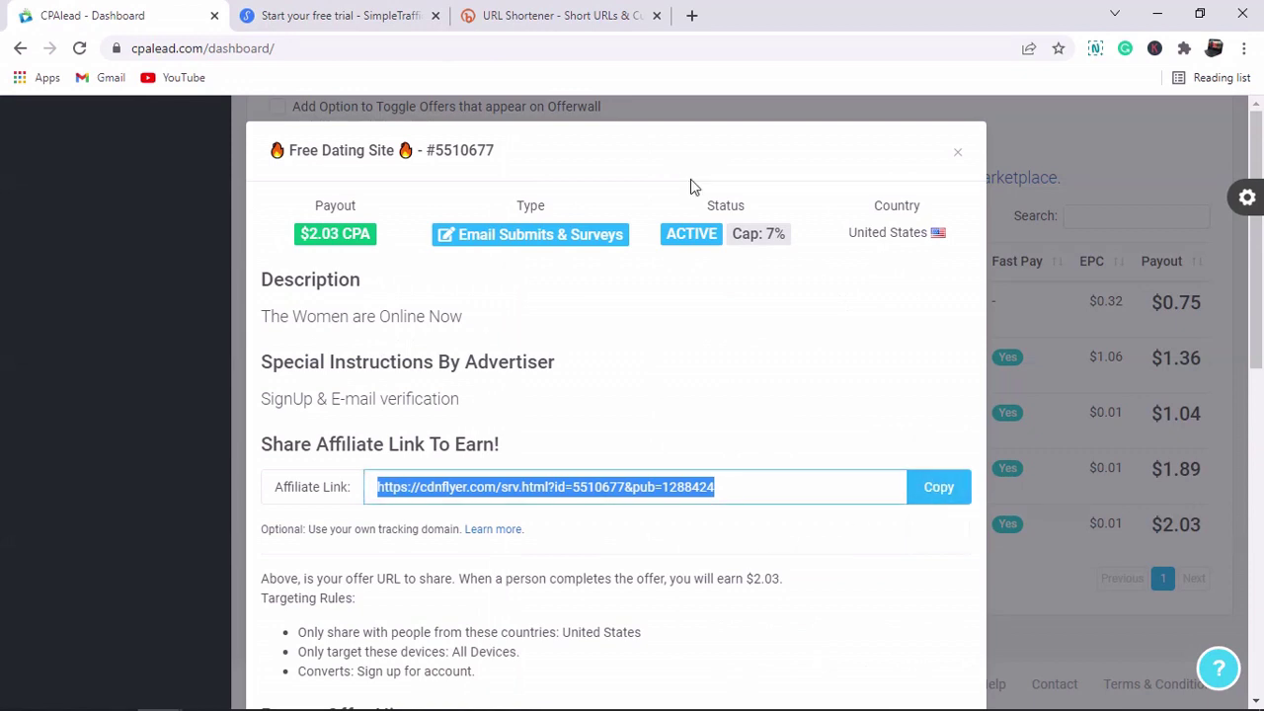
Step: In Bitly, replace the existing short link with the affiliate link, shorten it a second time and copy the new short link
left_click(641, 9)
left_click(497, 346)
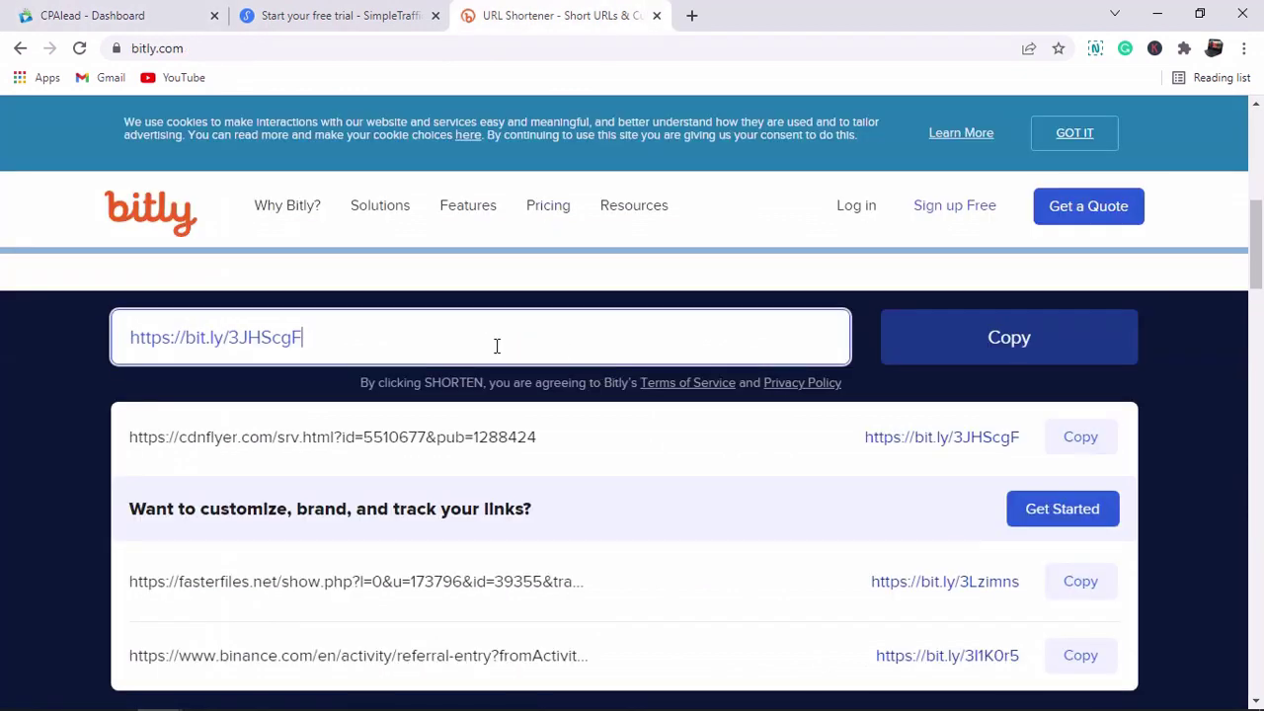
key("ctrl+a")
key("End")
key("BackSpace")
key("BackSpace")
key("BackSpace")
key("BackSpace")
key("BackSpace")
key("BackSpace")
key("BackSpace")
key("BackSpace")
key("BackSpace")
key("BackSpace")
key("BackSpace")
key("BackSpace")
key("BackSpace")
key("BackSpace")
key("BackSpace")
key("BackSpace")
key("BackSpace")
key("BackSpace")
key("BackSpace")
key("BackSpace")
key("BackSpace")
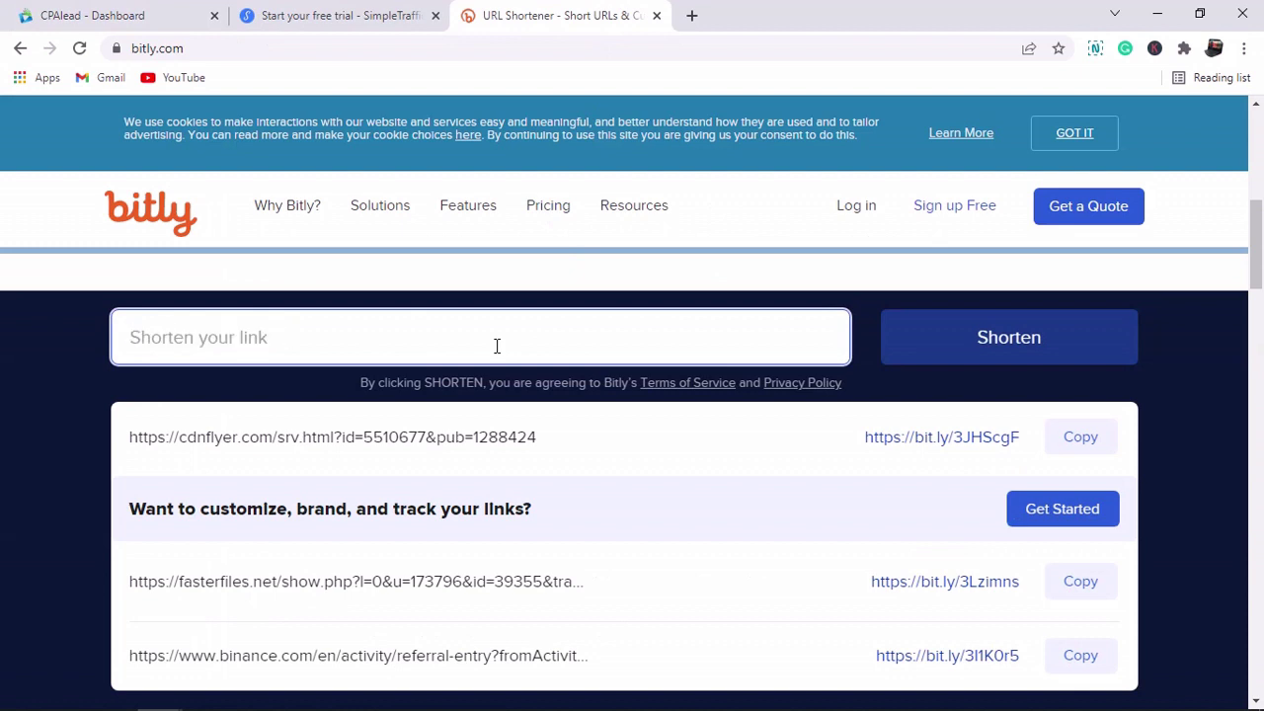
right_click(497, 345)
left_click(530, 479)
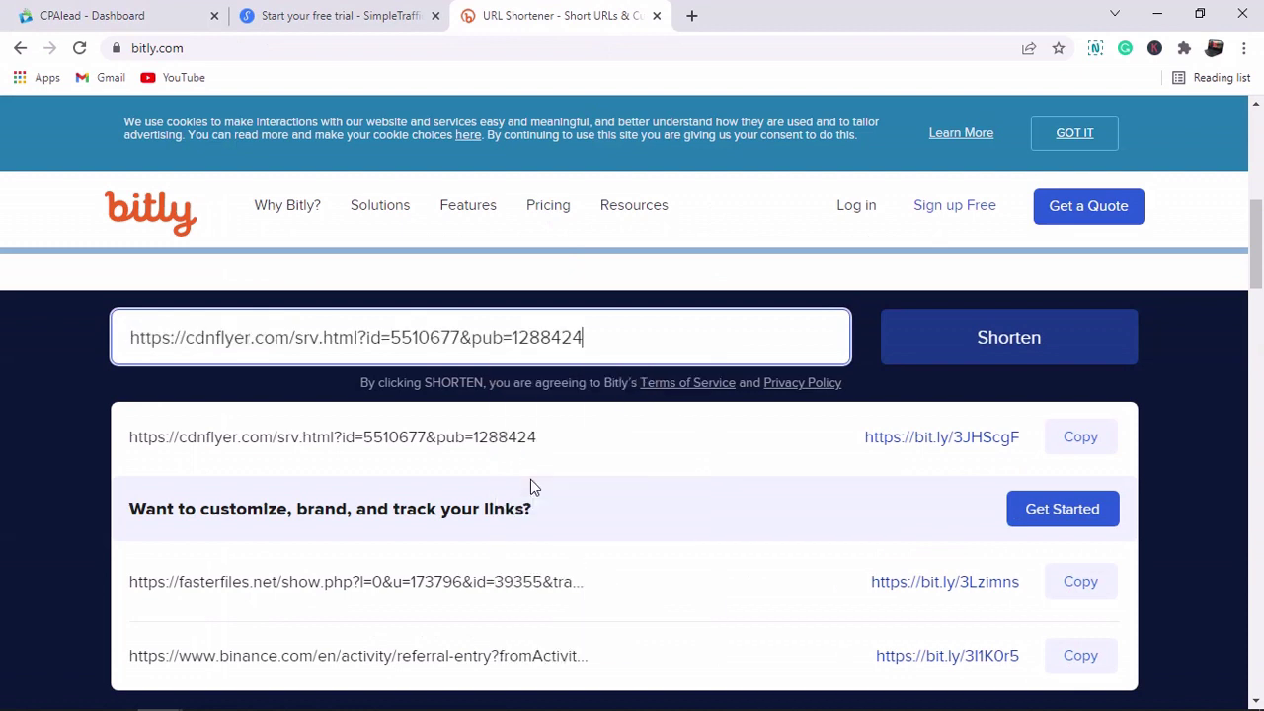
left_click(1011, 346)
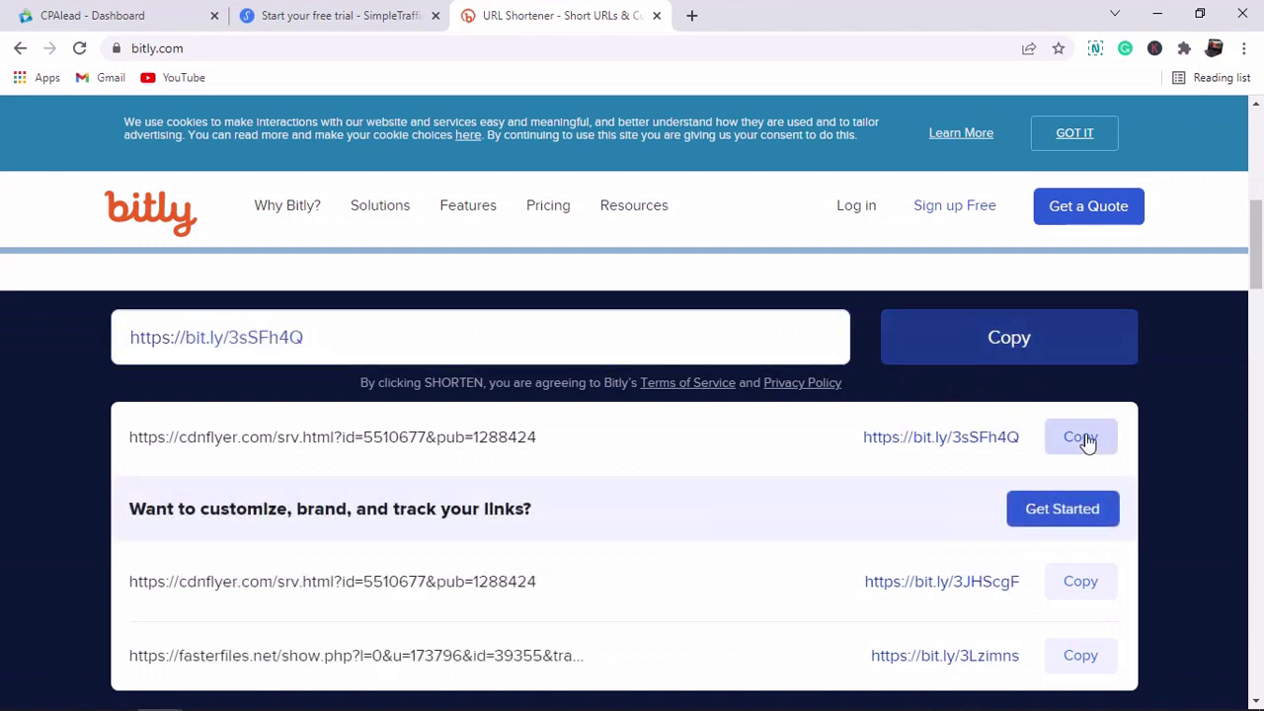
left_click(1083, 437)
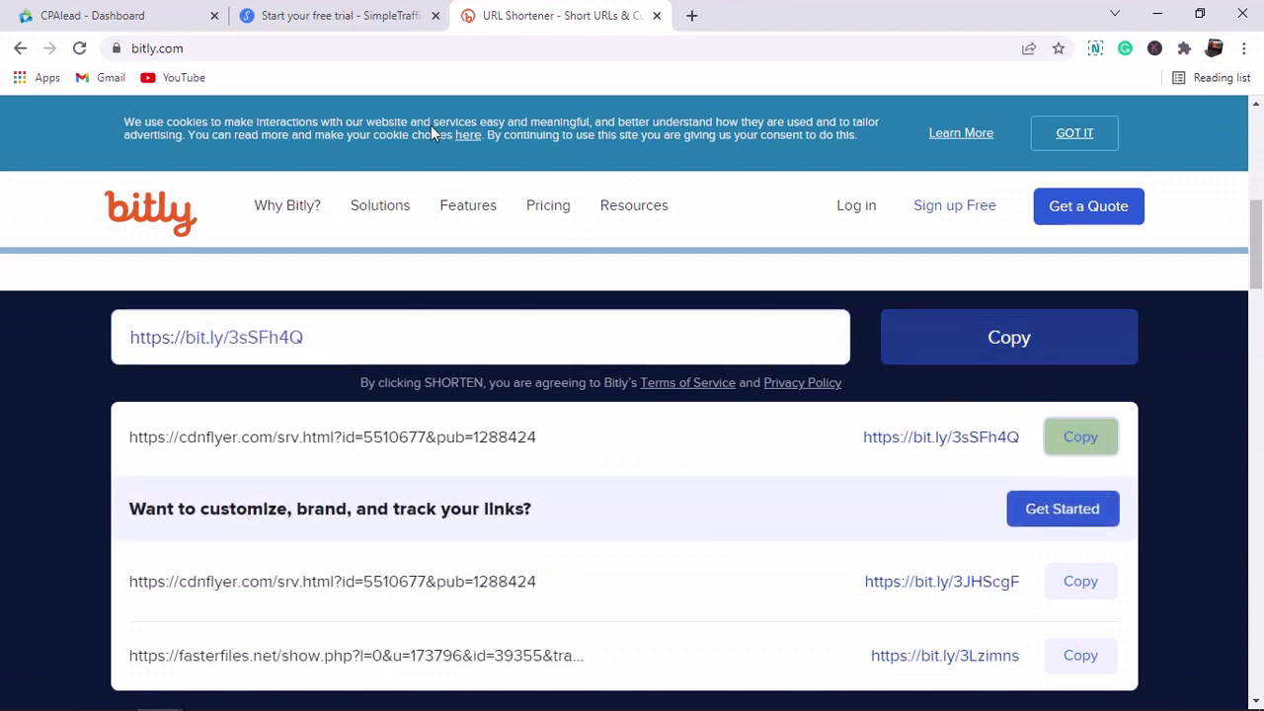
Step: Return to the Simple Traffic trial form and review its website link, contact and targeting fields
left_click(338, 11)
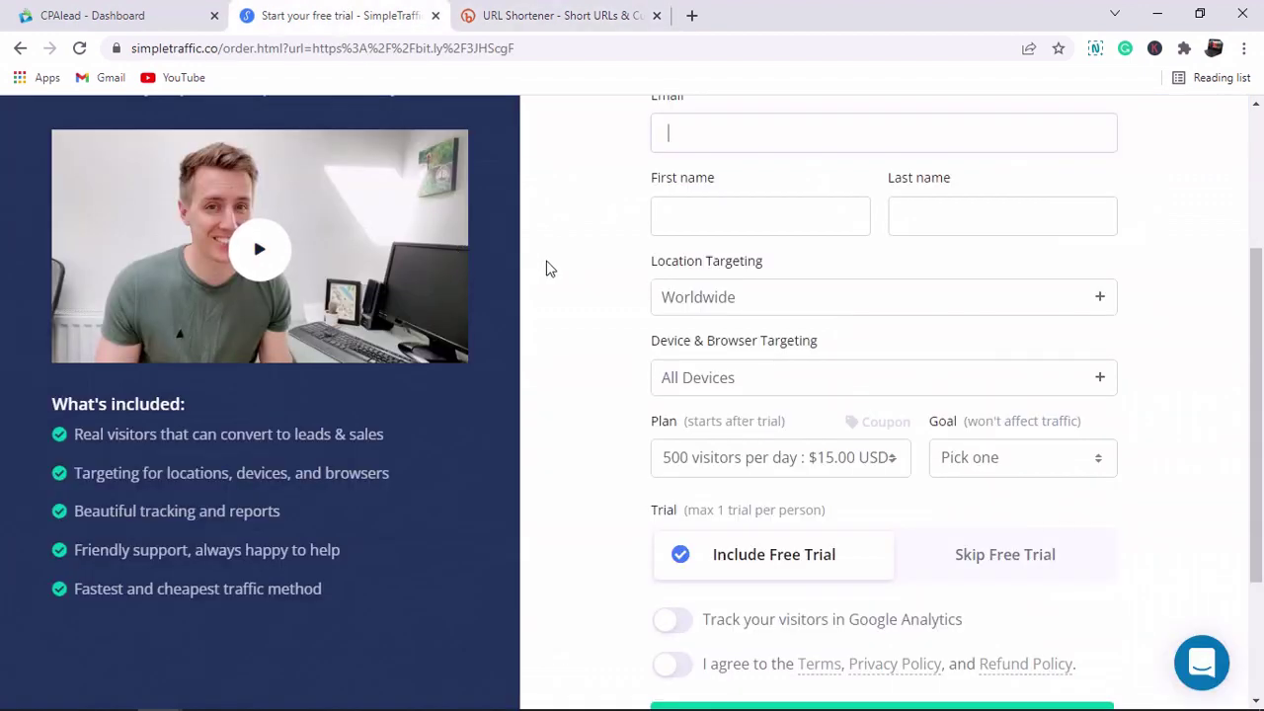
left_click_drag(1262, 272, 1262, 133)
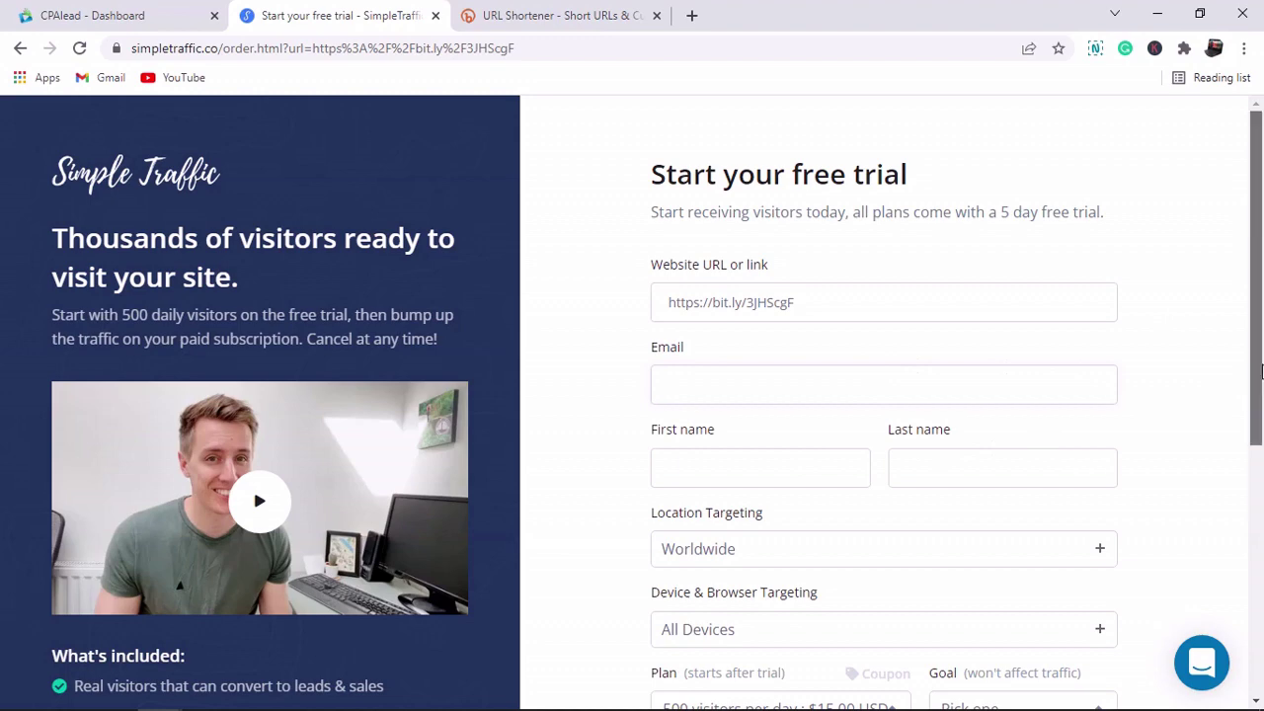
left_click_drag(1259, 371, 1261, 511)
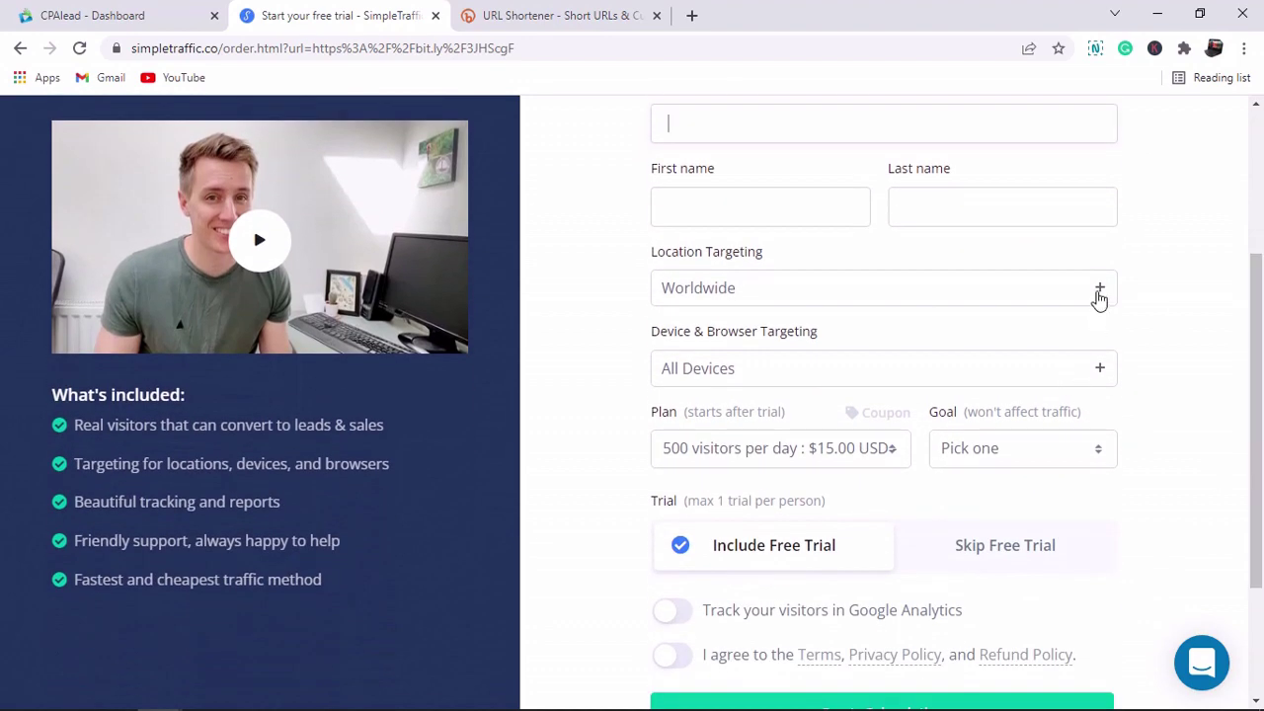
Step: Check the Free Dating Site offer's country in CPAlead and set the Simple Traffic trial's location targeting to Ghana
left_click(1098, 293)
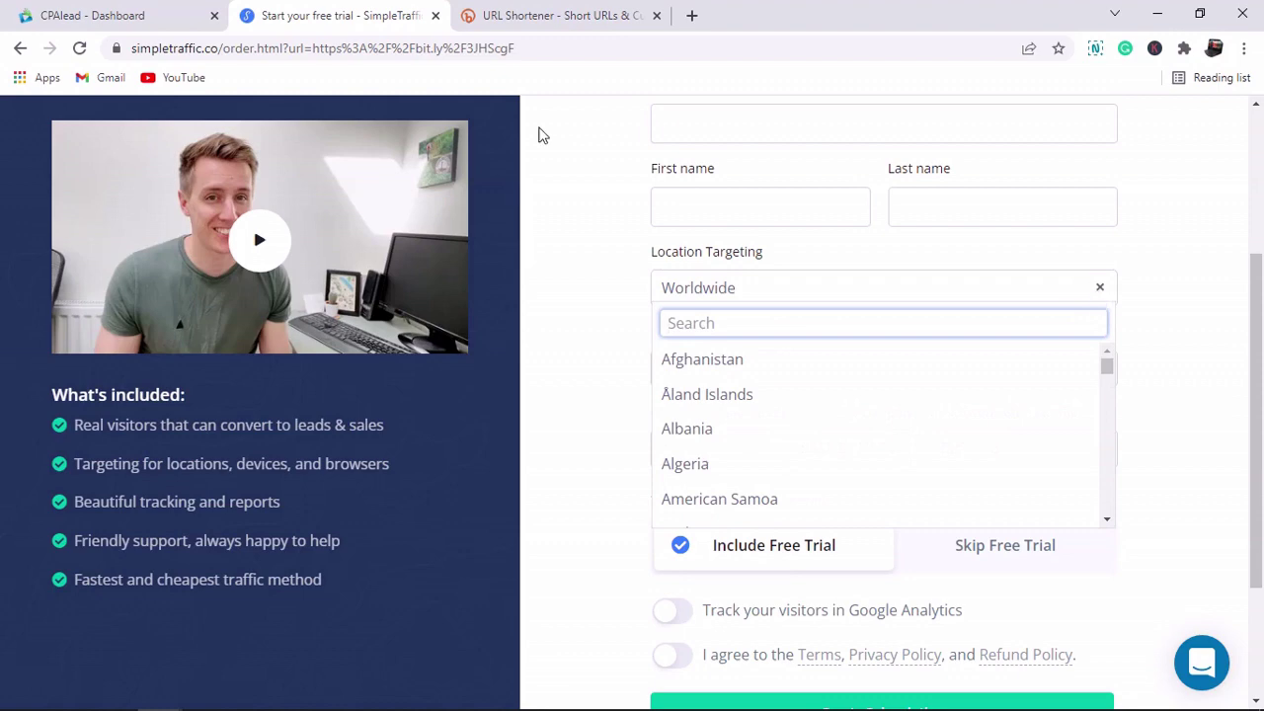
left_click(178, 12)
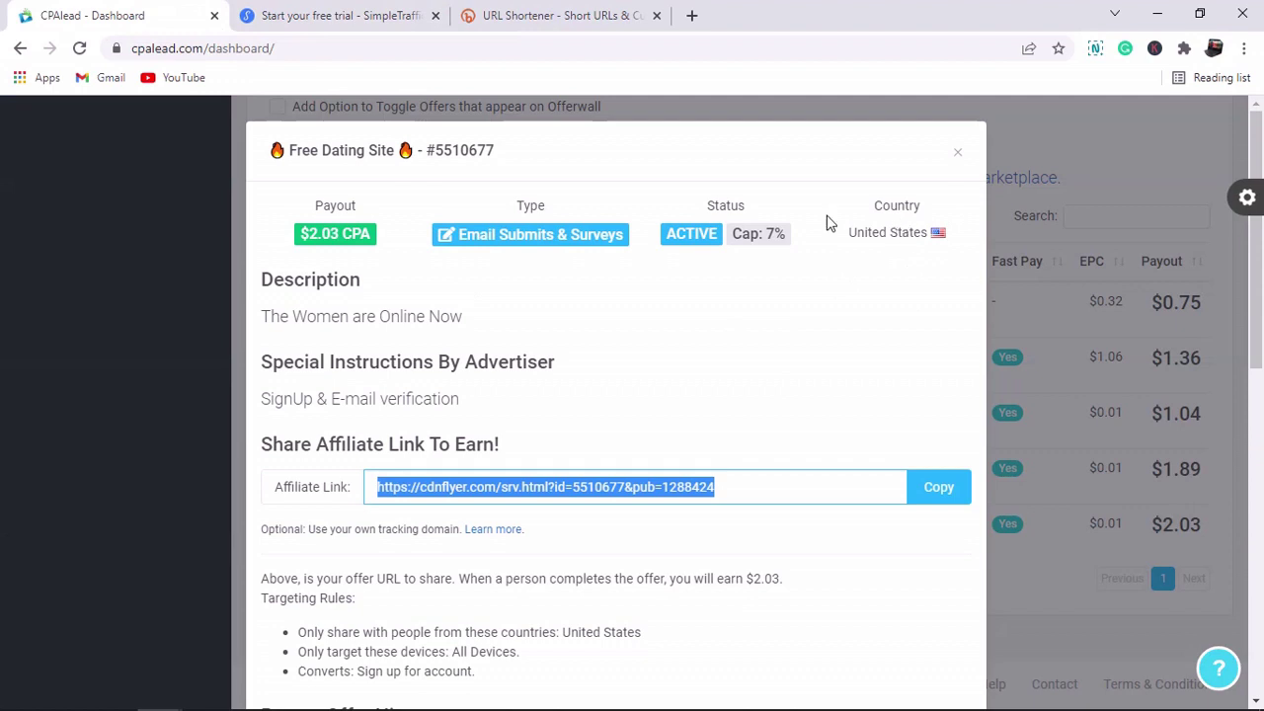
left_click(286, 12)
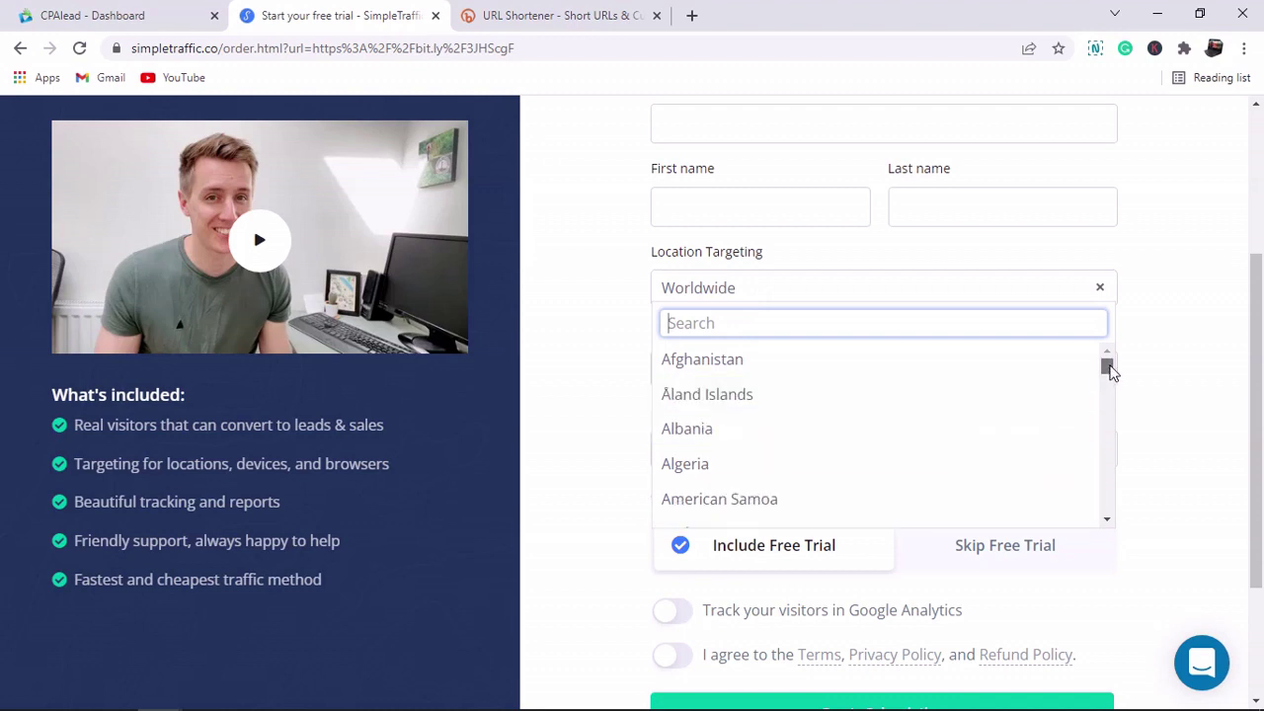
left_click_drag(1110, 369, 1108, 375)
type("gha")
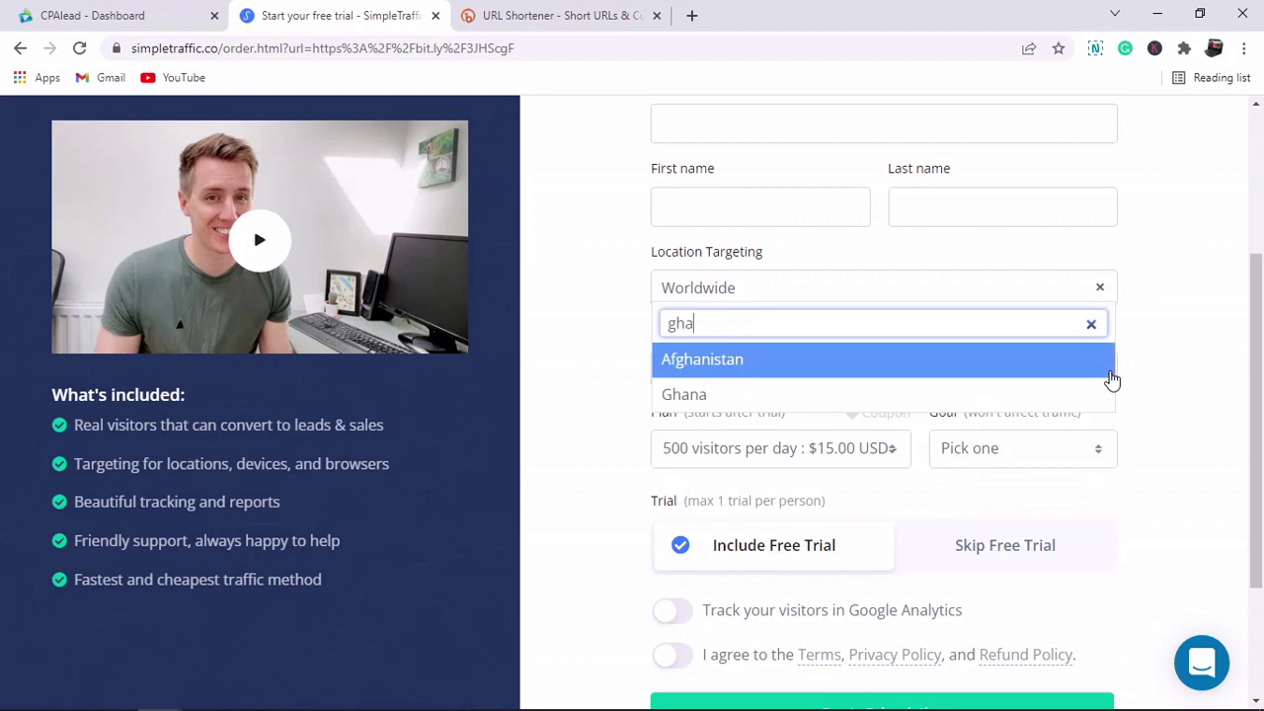
left_click(731, 394)
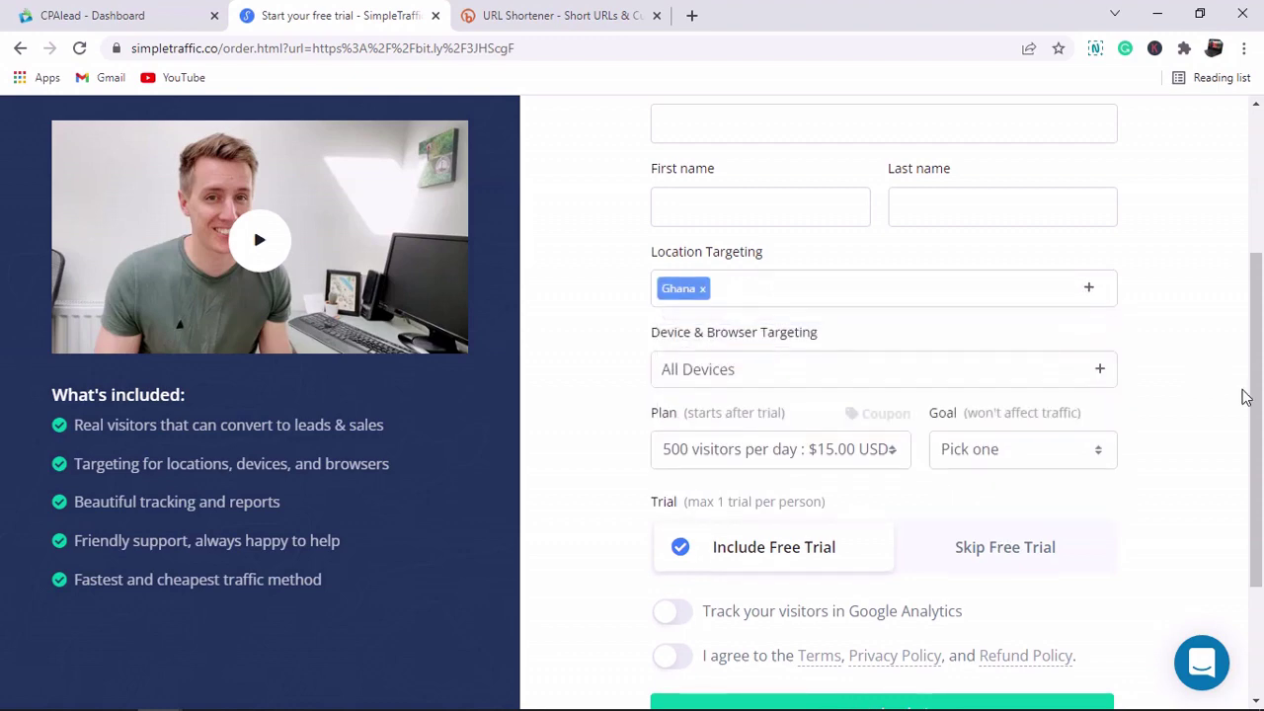
Step: Review the trial's plan and subscription options, look over the offer's details in CPAlead again, and return to the sign-up form
scroll(1246, 396, "down", 2)
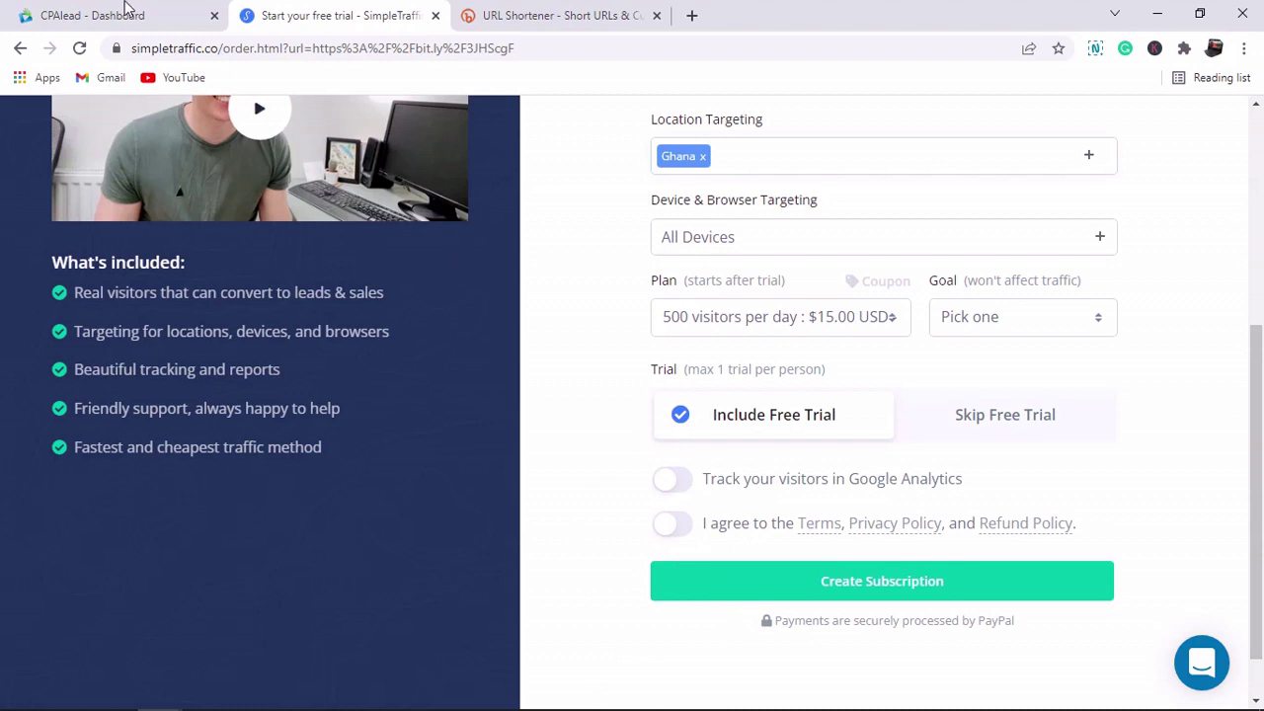
left_click(127, 12)
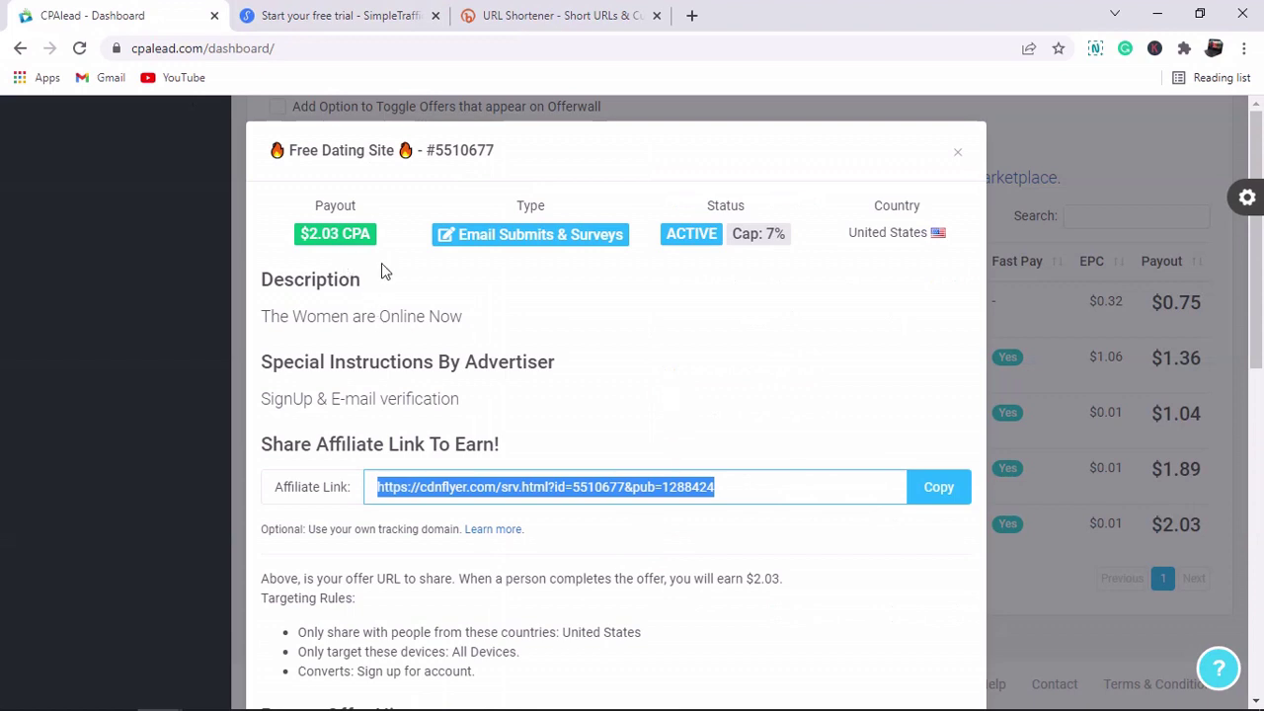
left_click(277, 10)
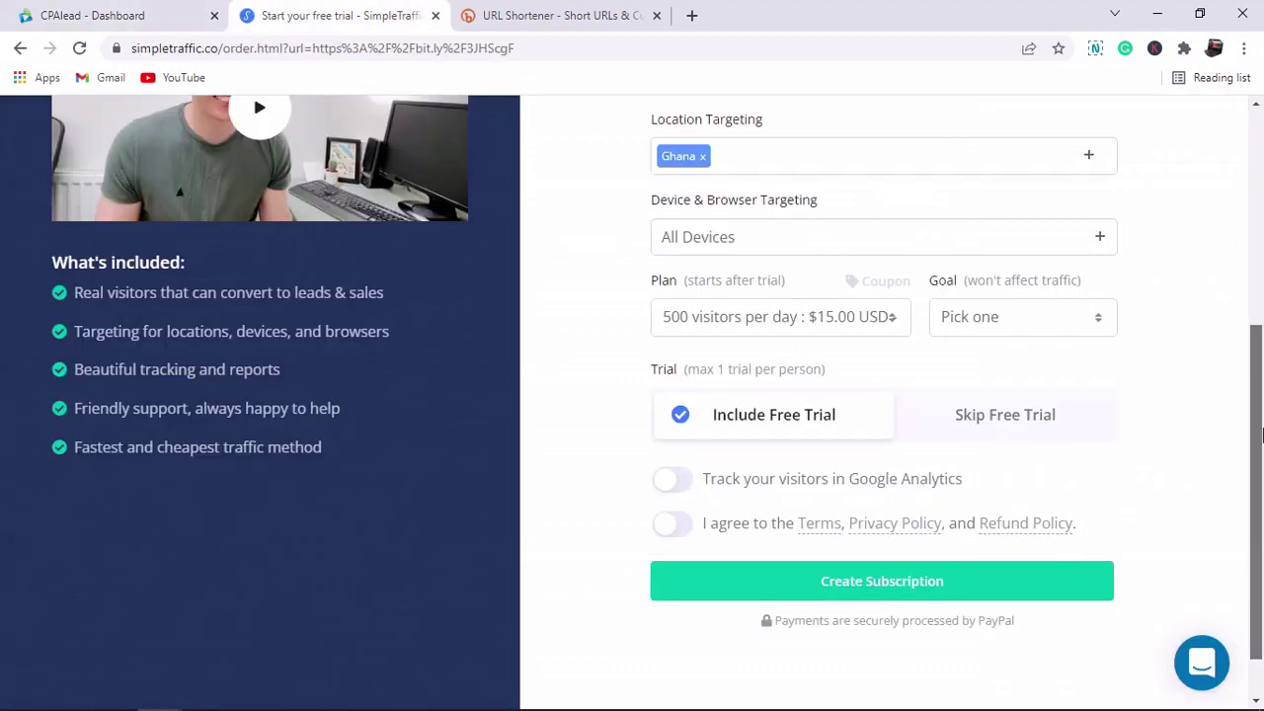
scroll(1262, 435, "up", 3)
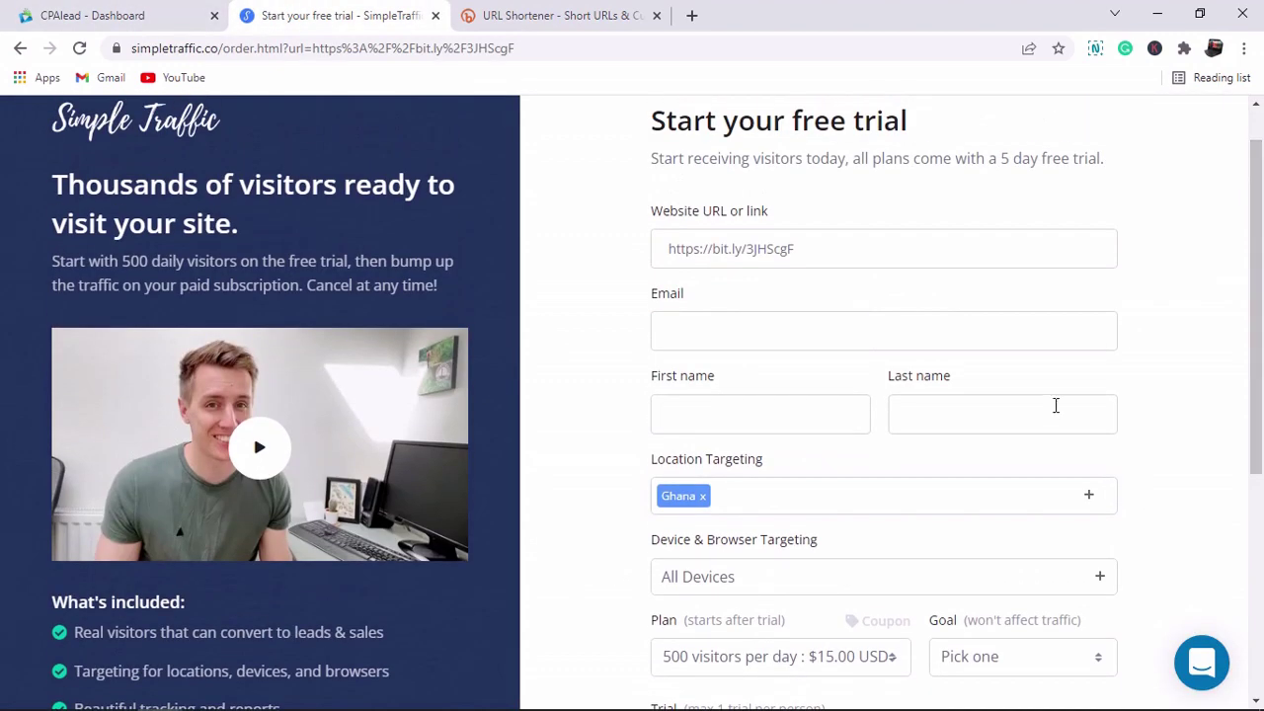